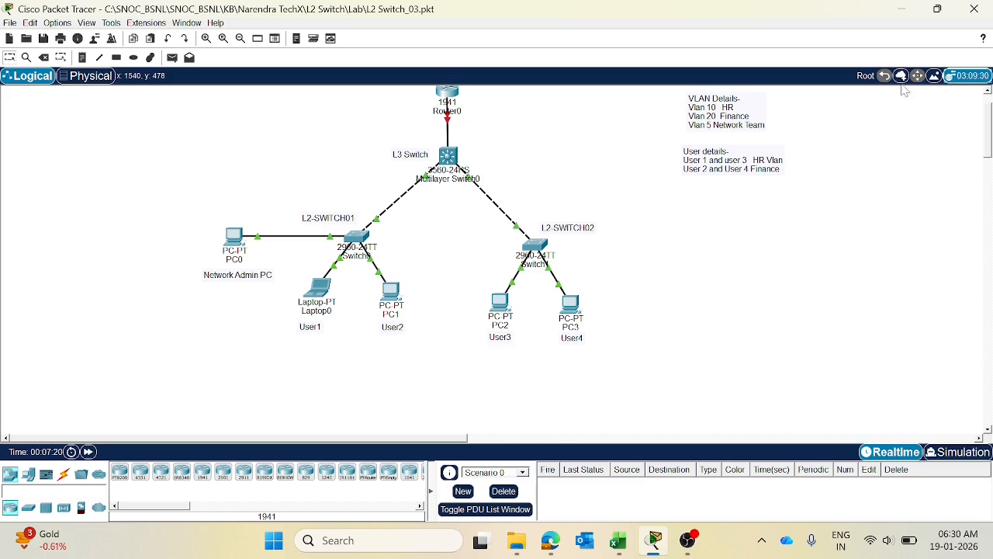
Step: Review the network topology, its VLAN and user notes, and the device details of the L2 switches and connected user machines
scroll(654, 196, "up", 1)
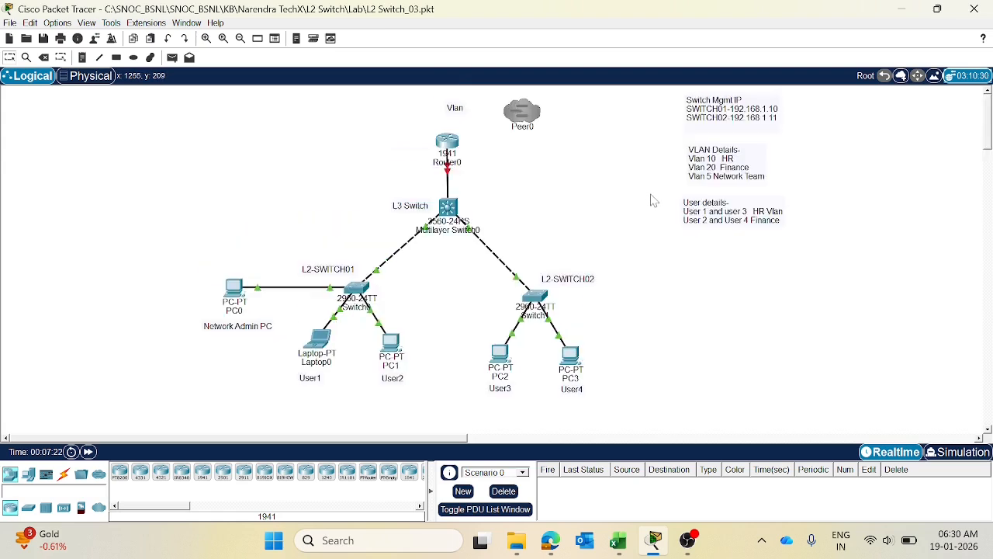
scroll(647, 207, "down", 1)
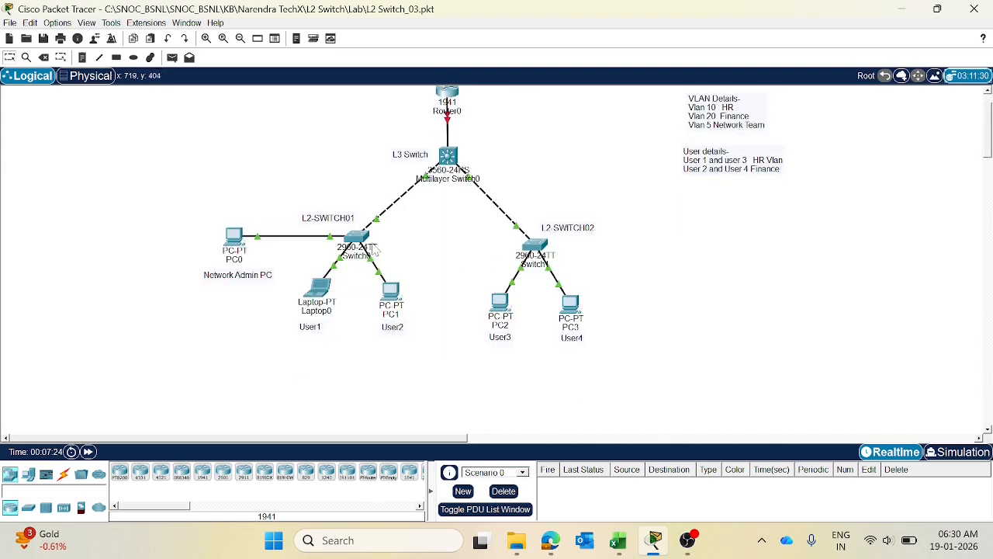
mouse_move(371, 250)
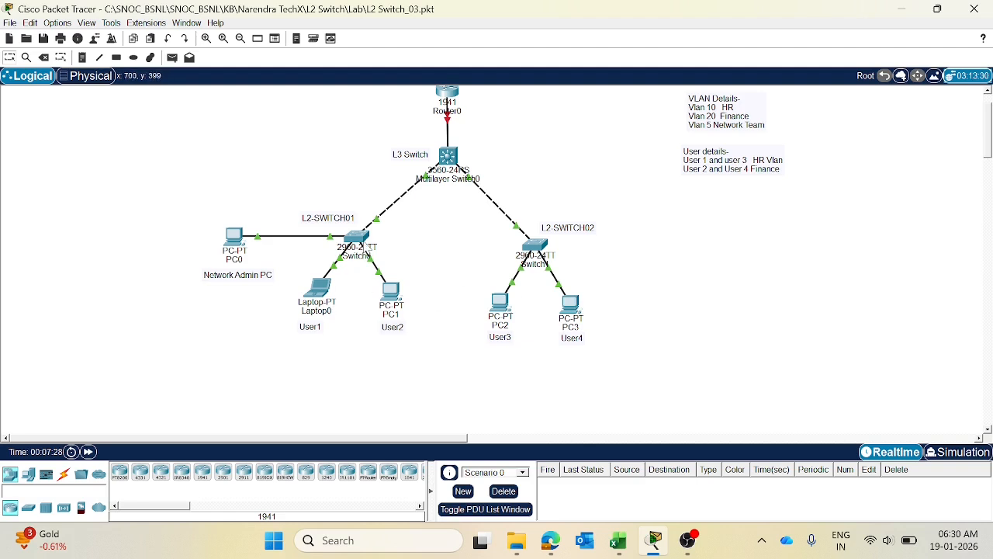
mouse_move(377, 268)
mouse_move(338, 289)
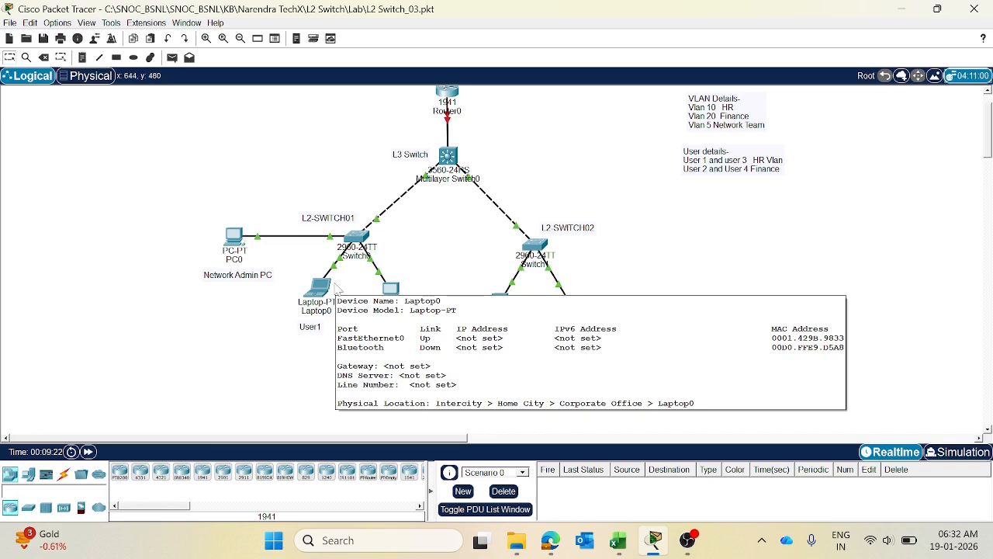
mouse_move(402, 293)
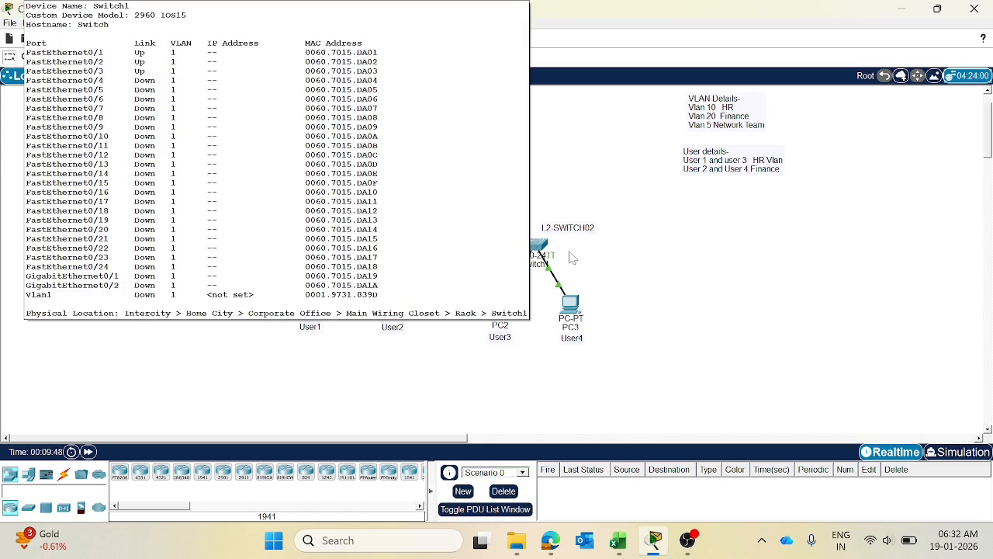
mouse_move(547, 267)
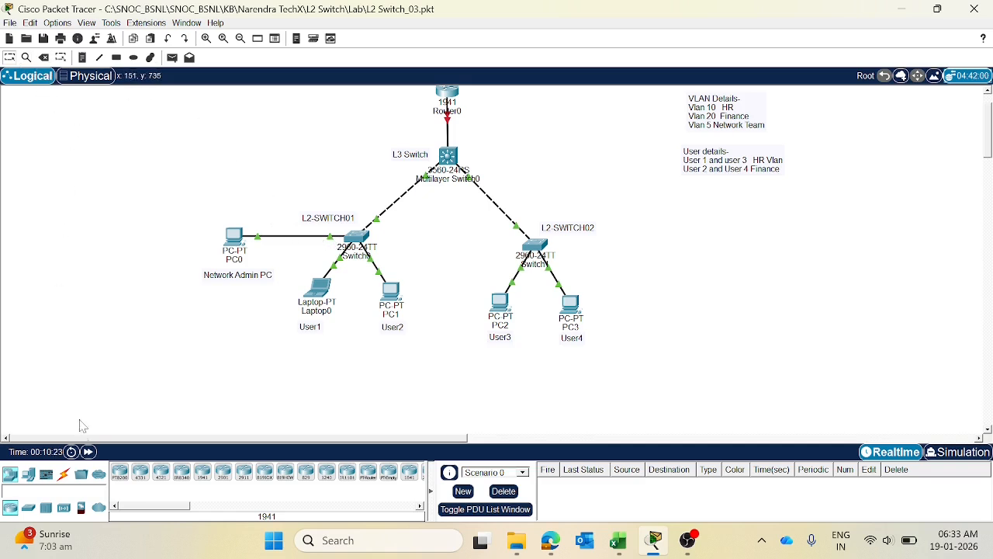
Step: Connect a console cable from the console port of L2-SWITCH01 to the RS 232 port of PC0
left_click(63, 476)
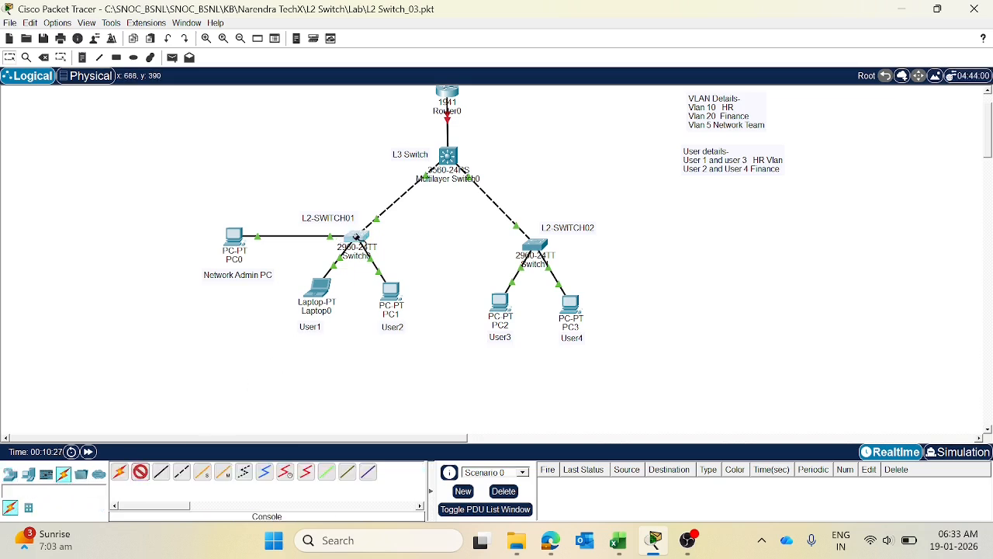
left_click(356, 238)
left_click(388, 9)
left_click(235, 242)
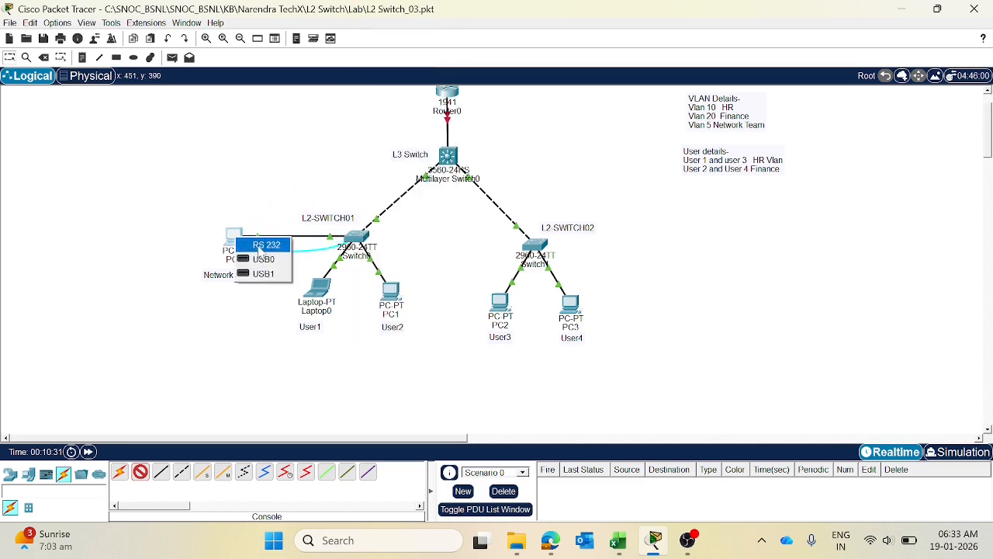
left_click(264, 246)
Step: Open a terminal session on PC0 with the default port settings and bring up the switch's command prompt
left_click(245, 258)
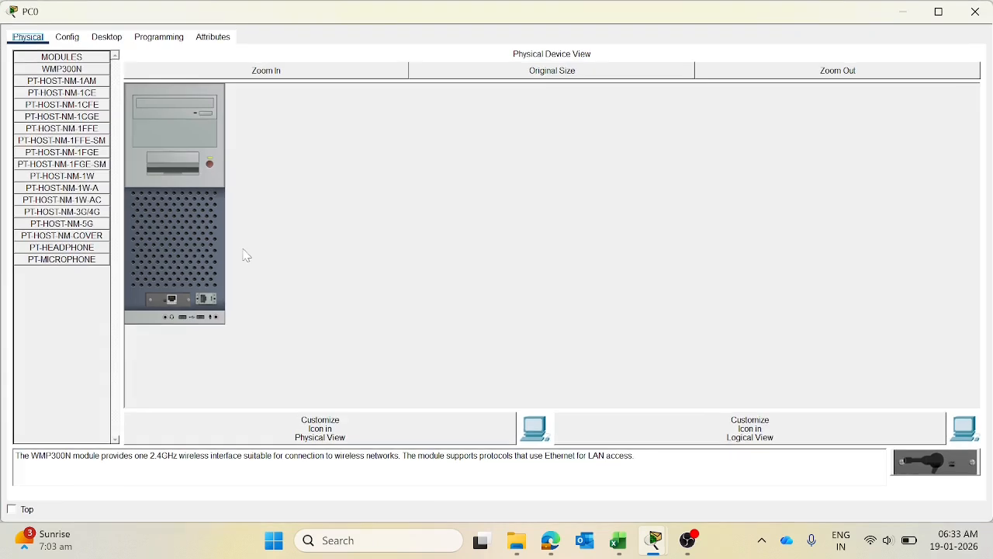
left_click(77, 39)
left_click(106, 37)
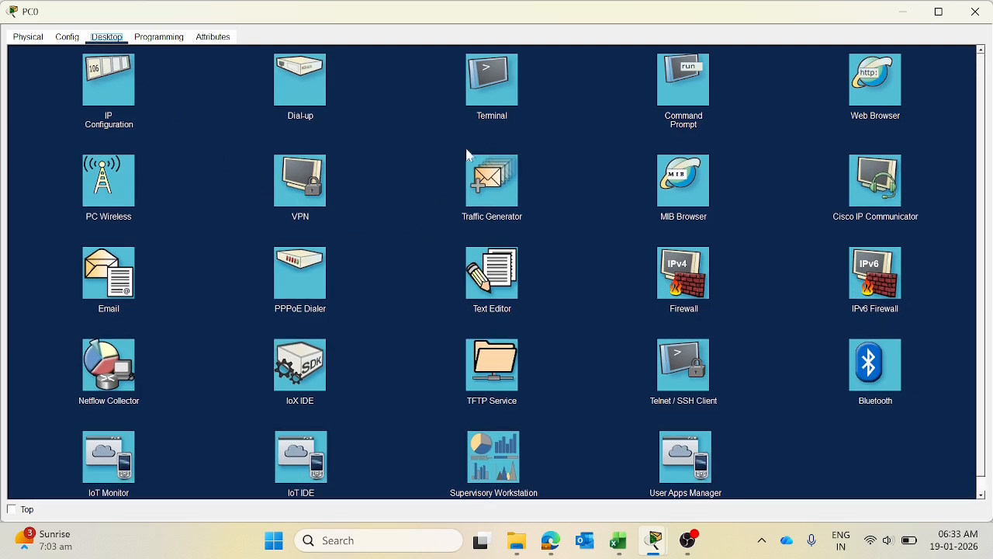
left_click(502, 84)
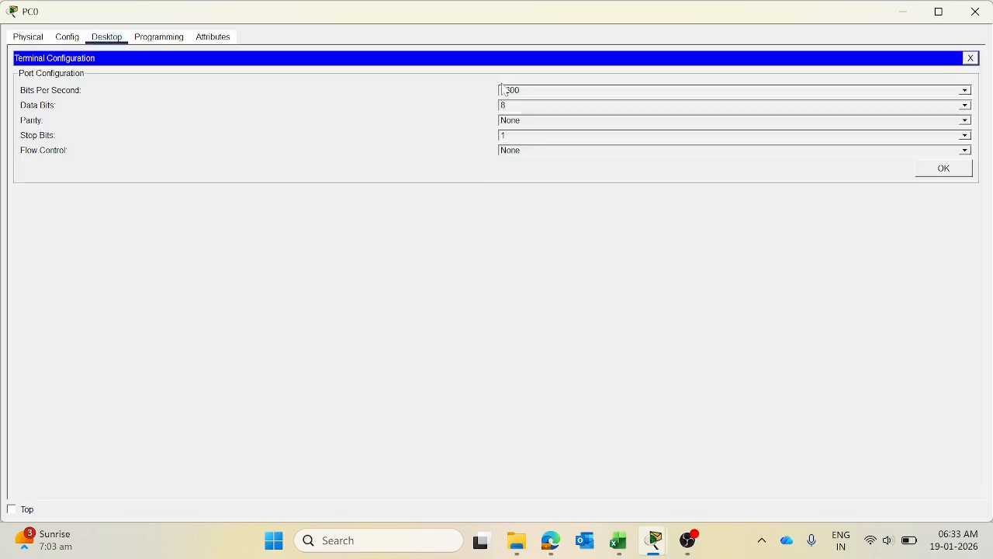
left_click(941, 169)
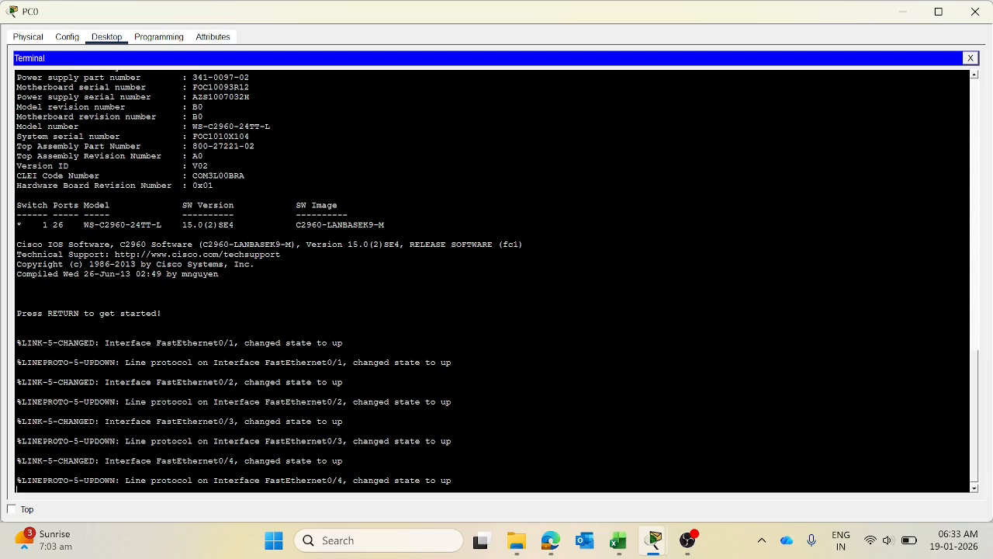
key("Return")
key("Return")
key("Return")
key("Return")
key("Return")
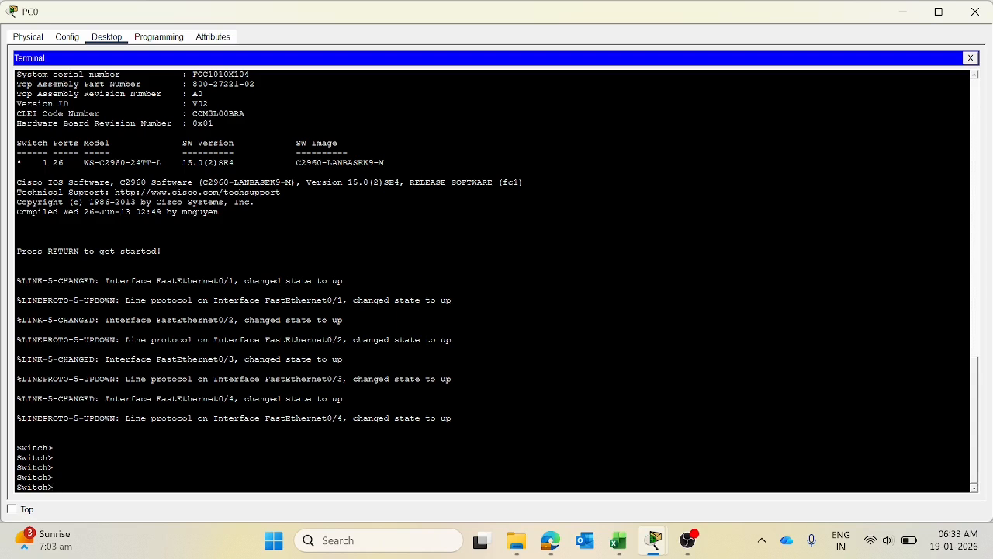
Step: Enter privileged mode on the switch with en and global configuration mode with conf t
type("conf t")
key("Return")
type("en")
key("Return")
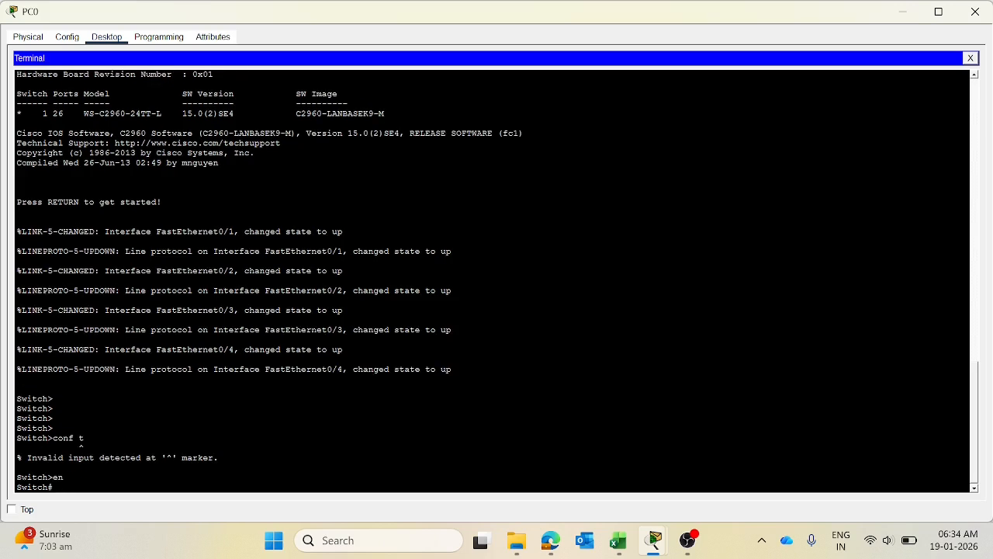
type("con f")
type(" t")
key("Return")
Step: Set the switch's hostname to L2SWITCH01 and exit global configuration mode
type("host")
key("Tab")
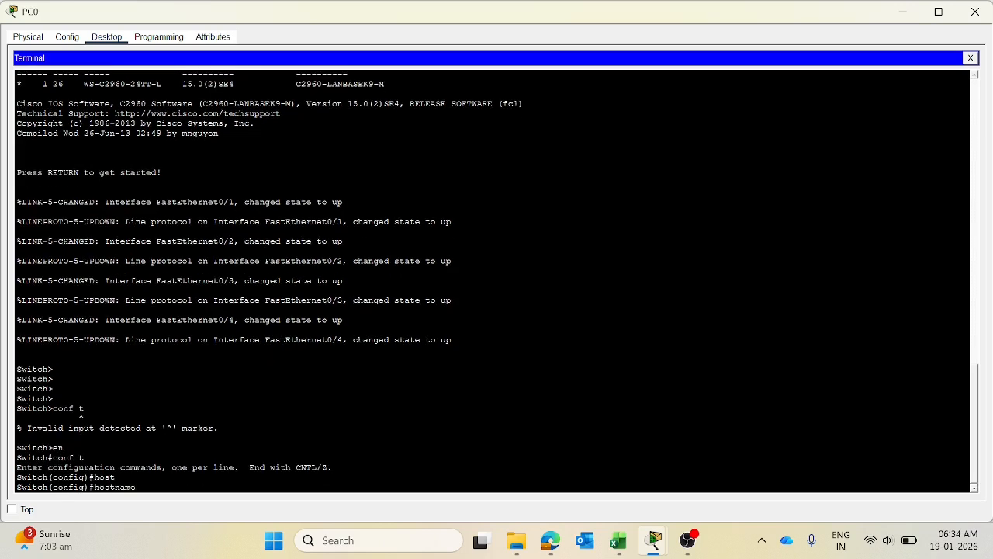
key("Caps_Lock")
type("L2SW")
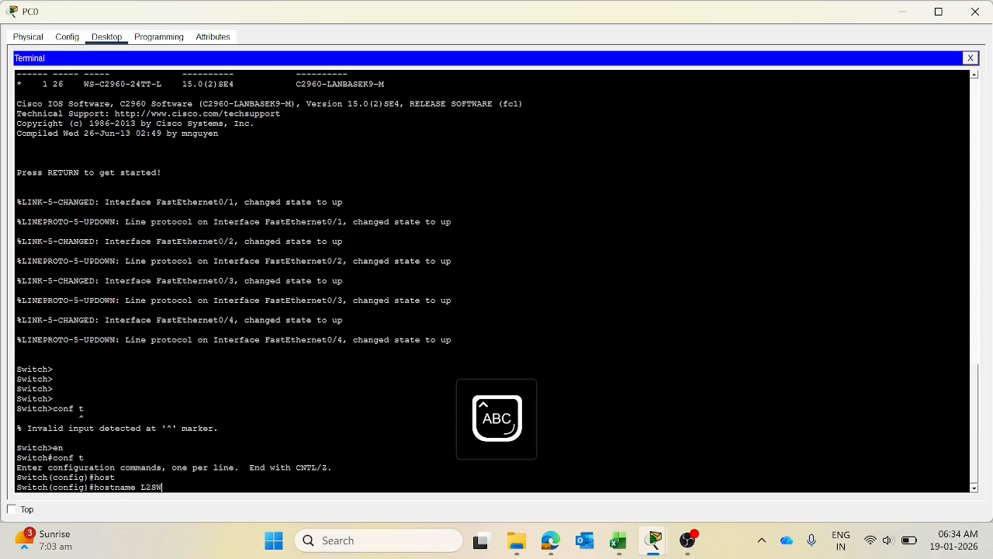
type("ITCH01")
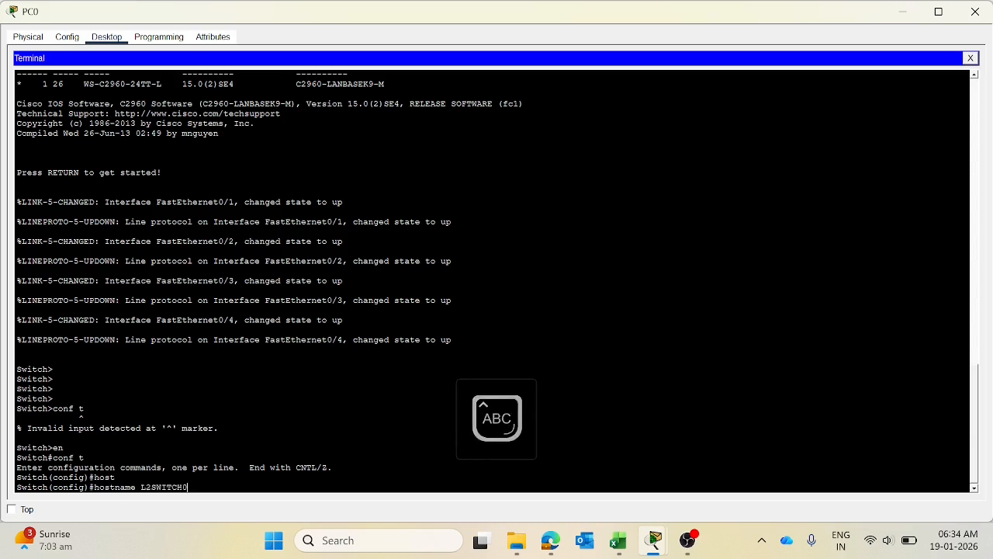
key("Return")
key("Return")
key("Return")
key("Return")
type("E")
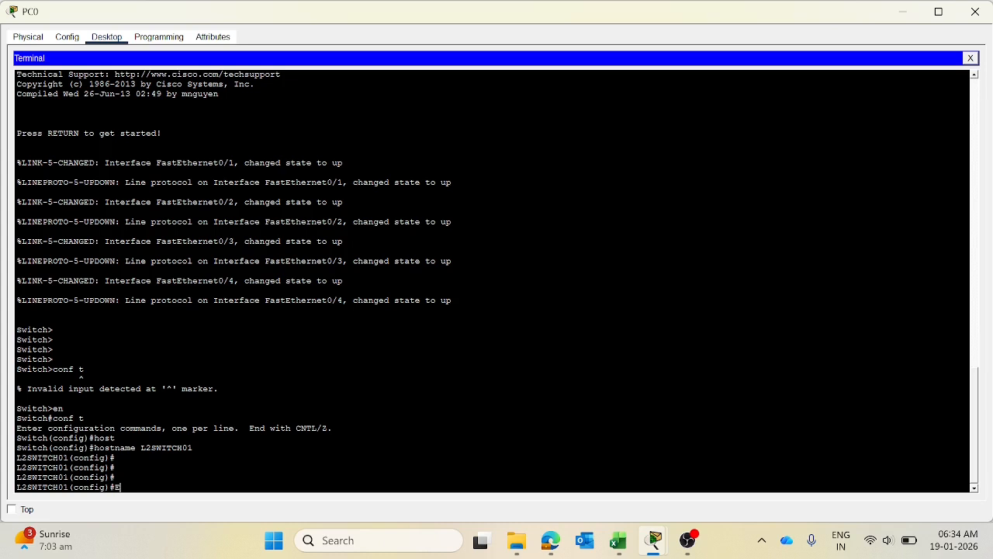
type("XIT")
key("Return")
key("Return")
key("Return")
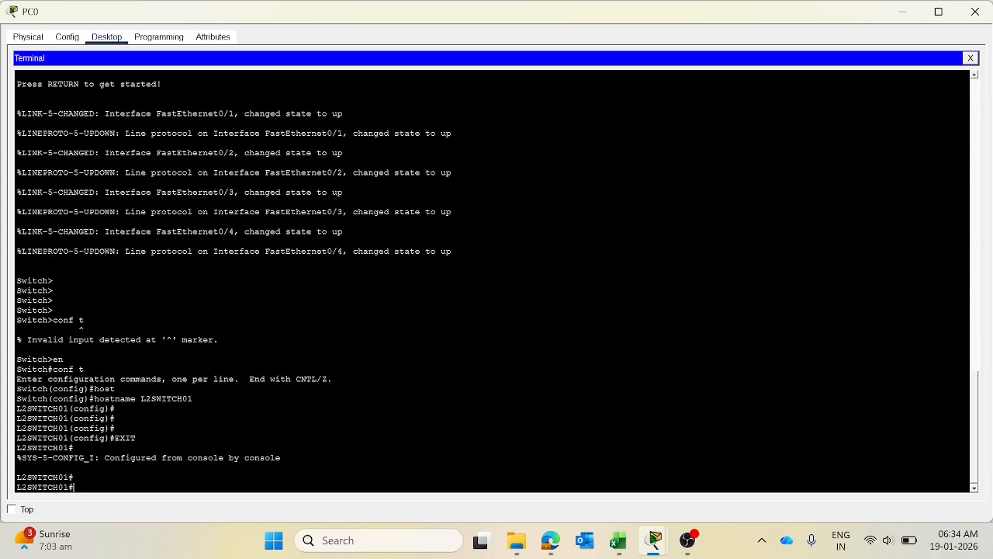
Step: Show the full VLAN table with sh vlan and examine the ports assigned to the default VLAN
key("Caps_Lock")
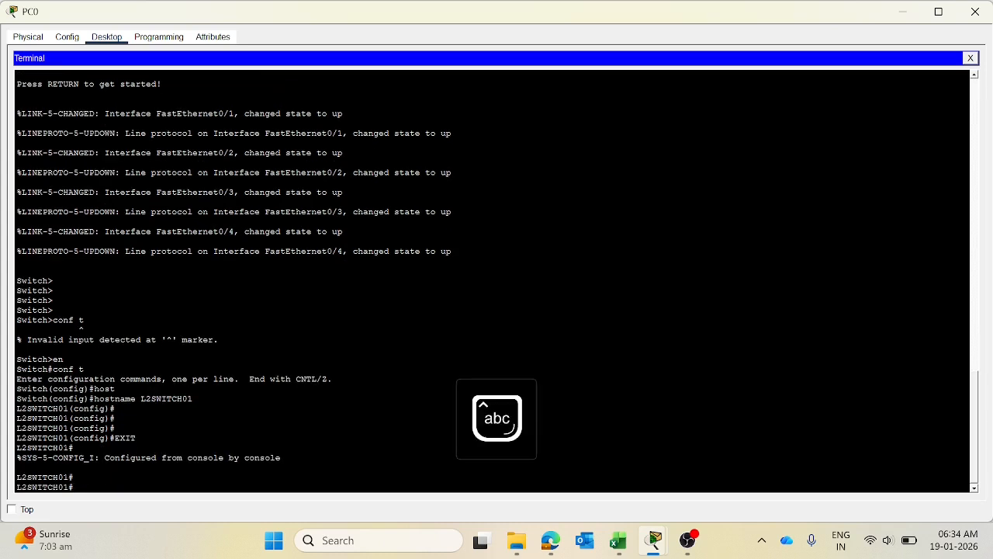
type("sh v")
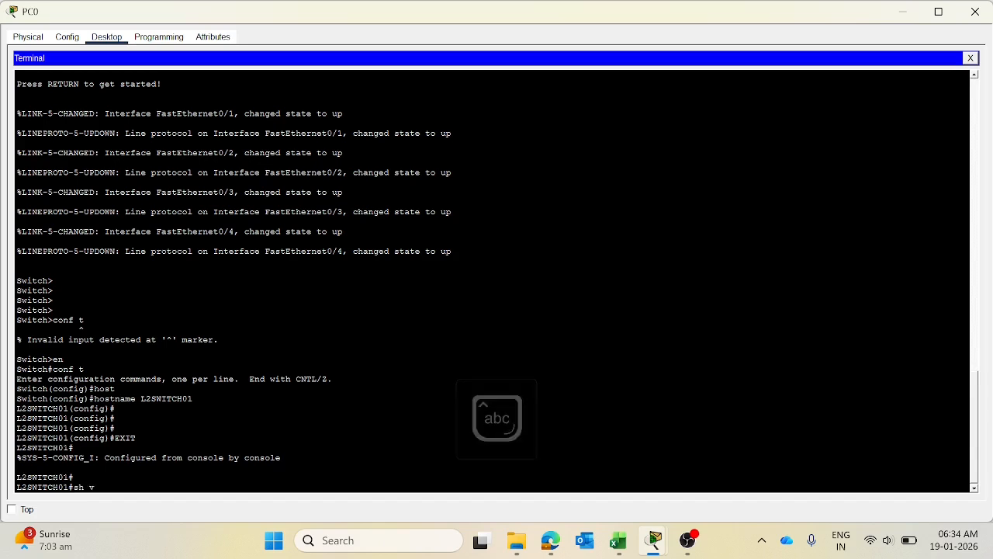
type("la")
key("Tab")
key("Return")
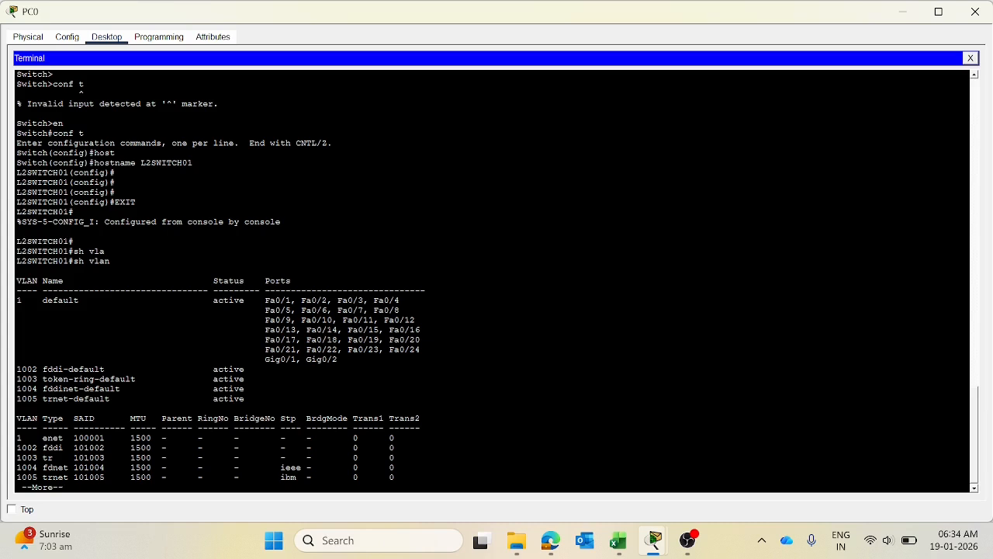
left_click_drag(17, 300, 84, 310)
left_click_drag(338, 359, 254, 300)
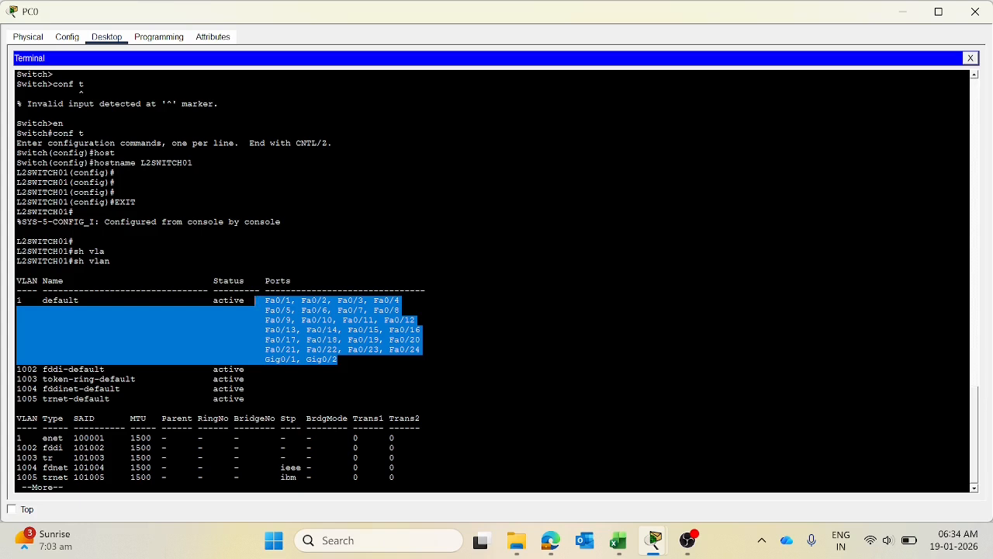
left_click_drag(17, 300, 338, 359)
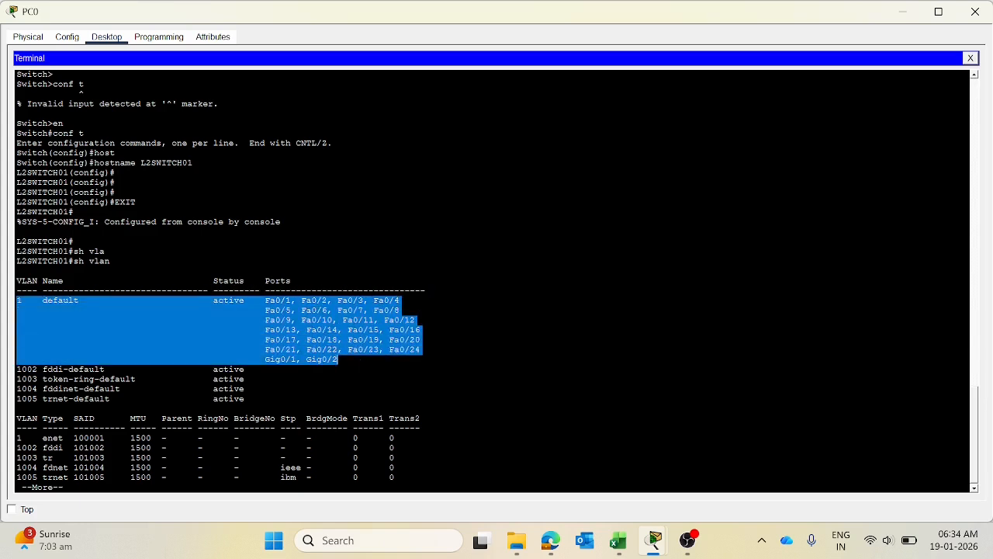
key("space")
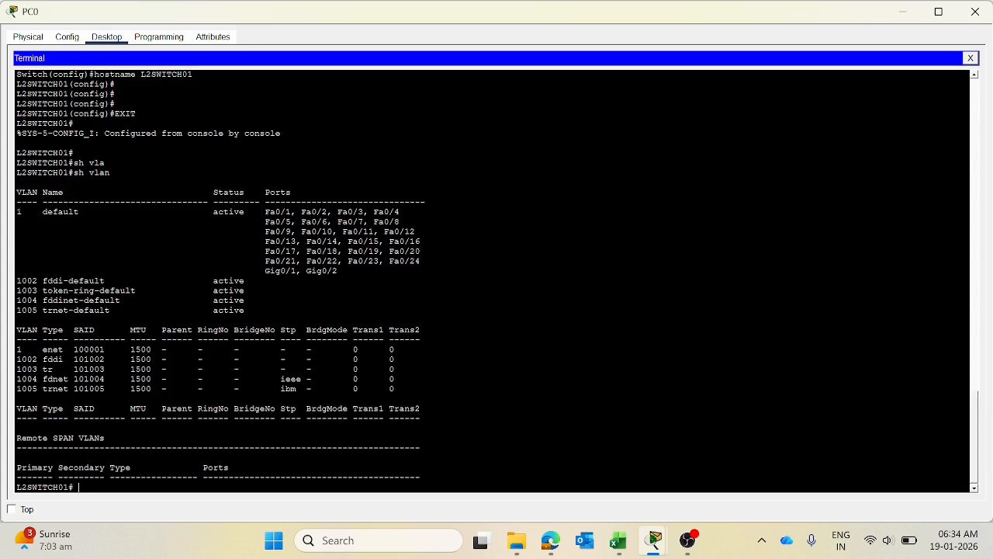
left_click_drag(17, 211, 338, 271)
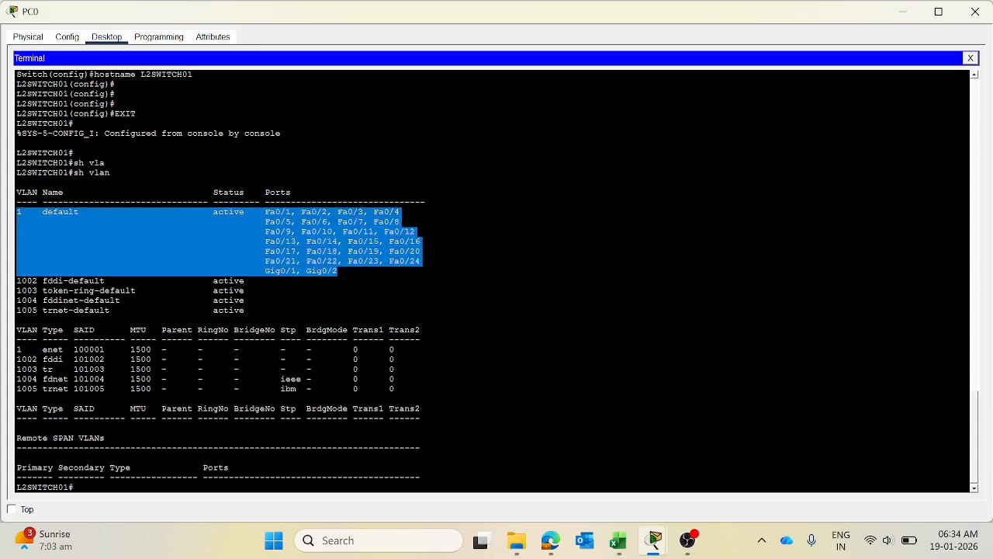
left_click(235, 408)
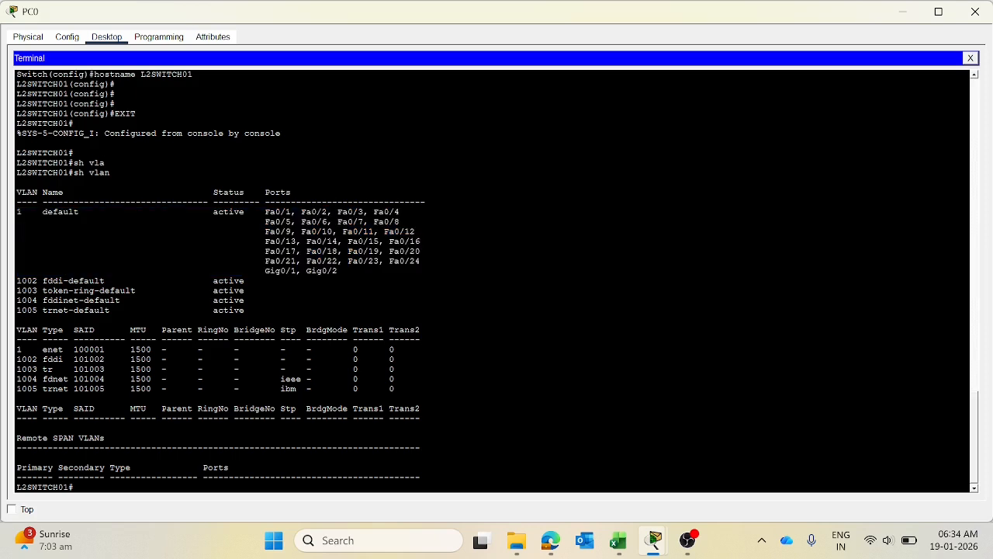
Step: Check the VLAN details note in the topology workspace and return to the PC0 terminal
key("Return")
key("Return")
key("Return")
key("Return")
key("alt+Tab")
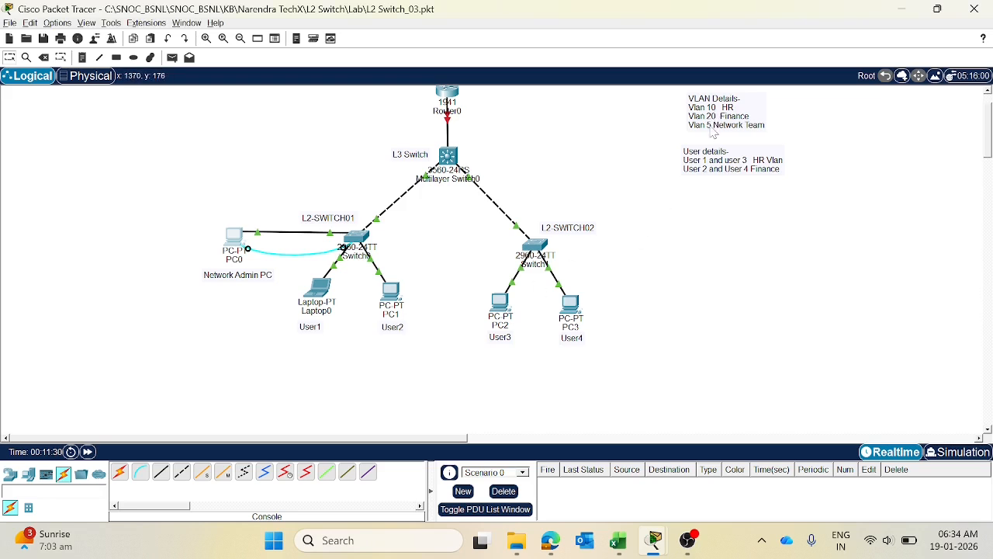
key("alt+Tab")
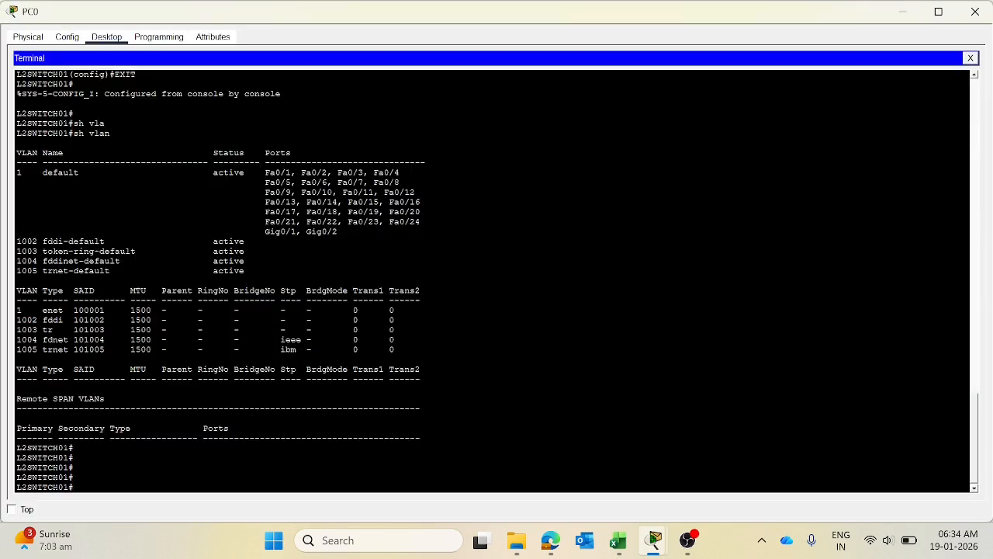
Step: Enter global configuration mode and create VLAN 10 on L2SWITCH01
type("conf t")
key("Return")
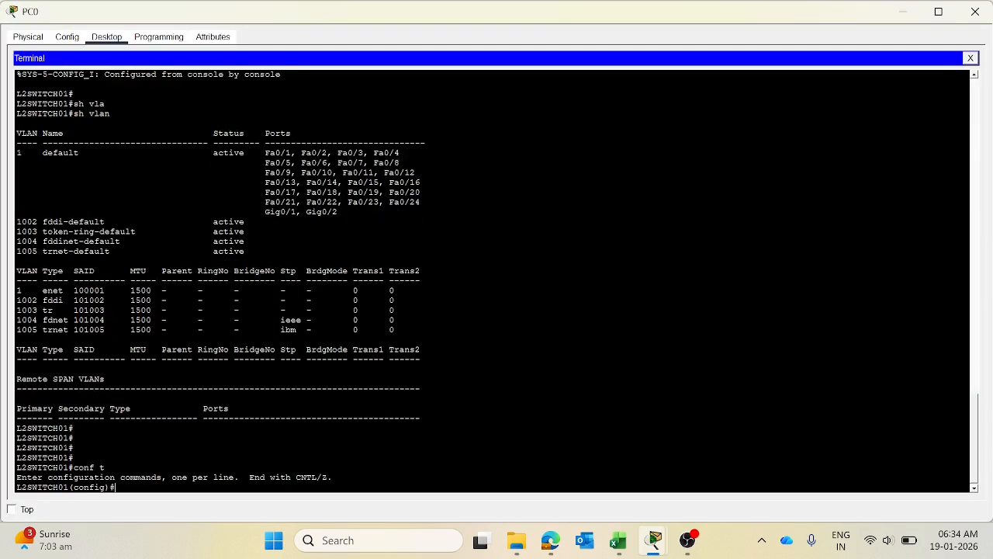
type("vla")
key("Tab")
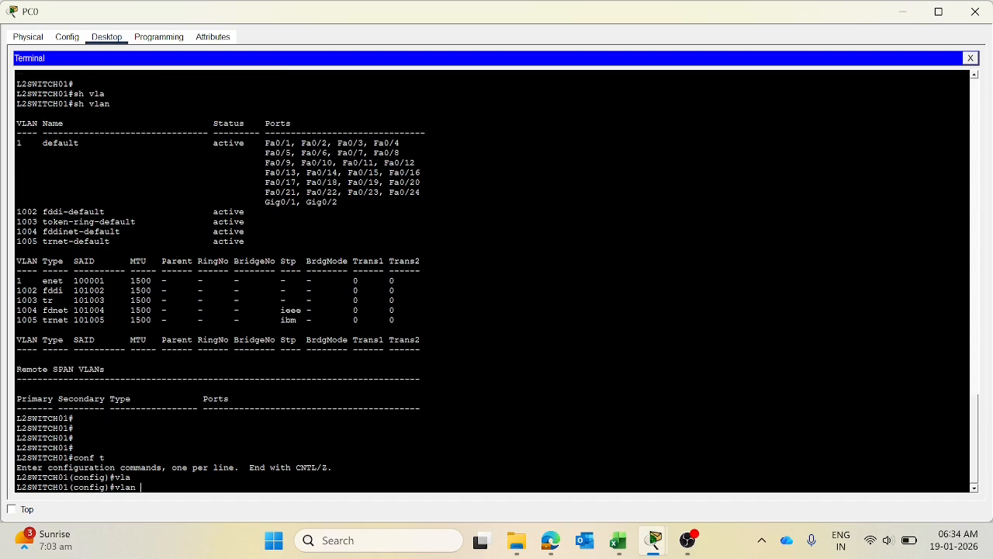
type("10")
key("Return")
Step: Check the department for VLAN 10 in the topology note and name the VLAN HR_VLAN
key("alt+Tab")
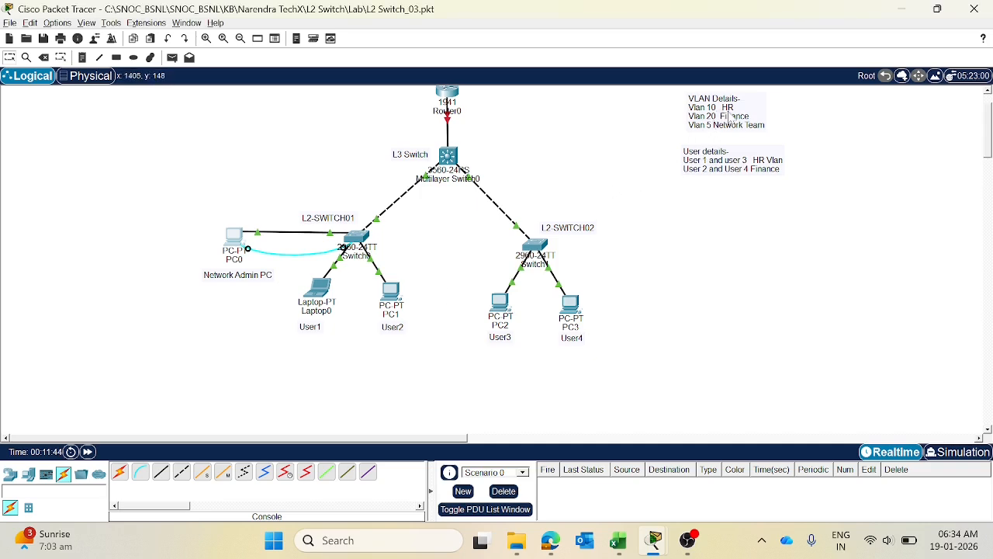
key("alt+Tab")
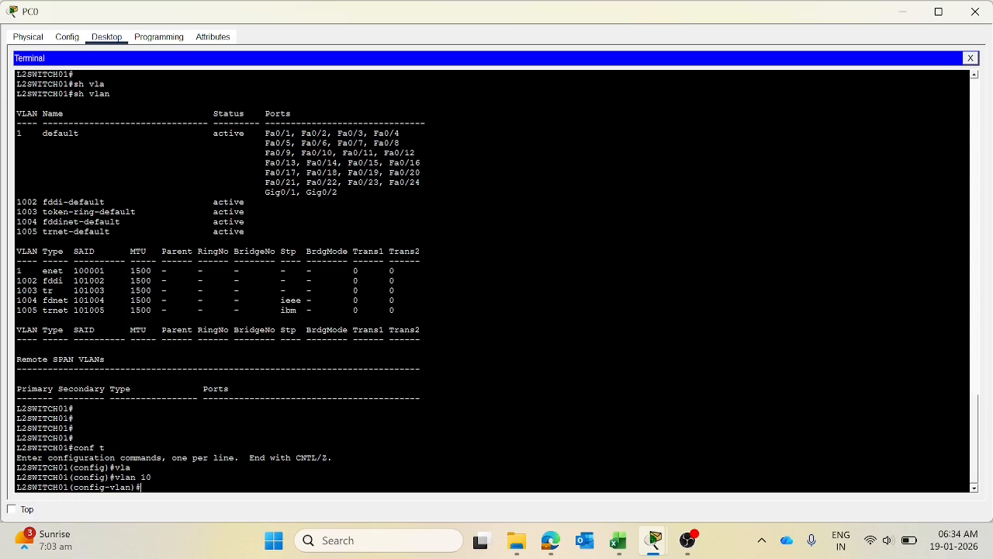
type("am")
key("Tab")
key("Caps_Lock")
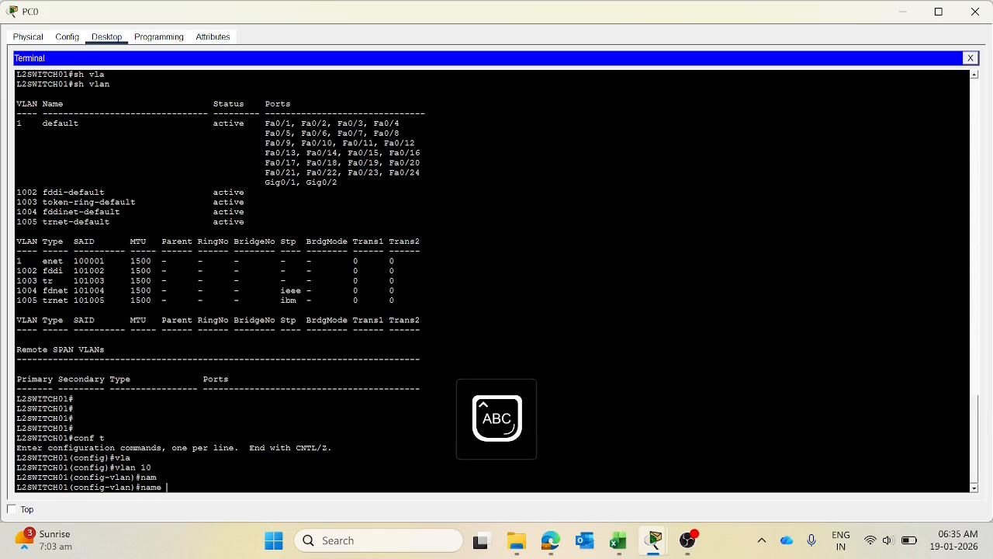
type("HR")
type("_VLAN")
key("Return")
key("Caps_Lock")
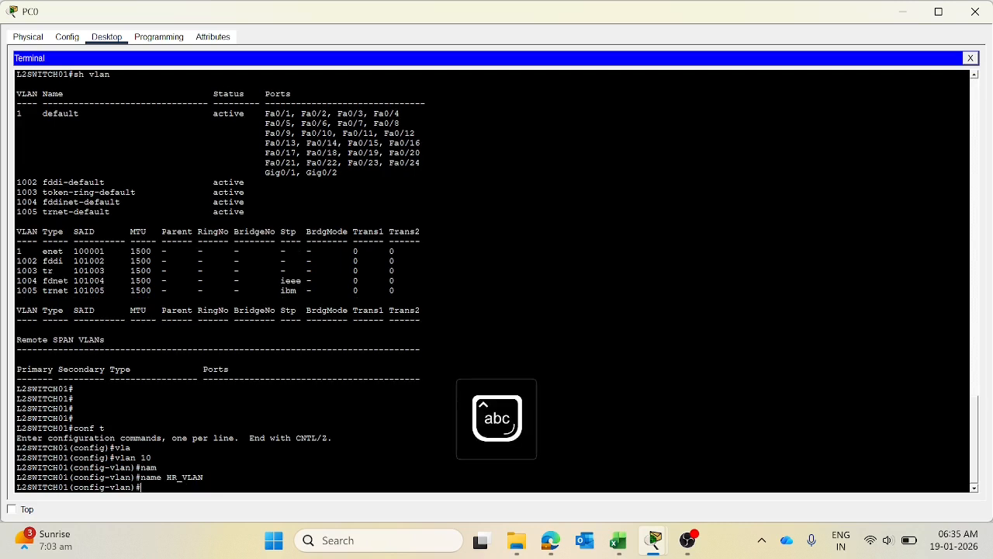
Step: Exit configuration mode on L2SWITCH01 and show the VLAN table with sh vlan to check the VLAN 10 entry
type("exit")
key("Return")
type("e")
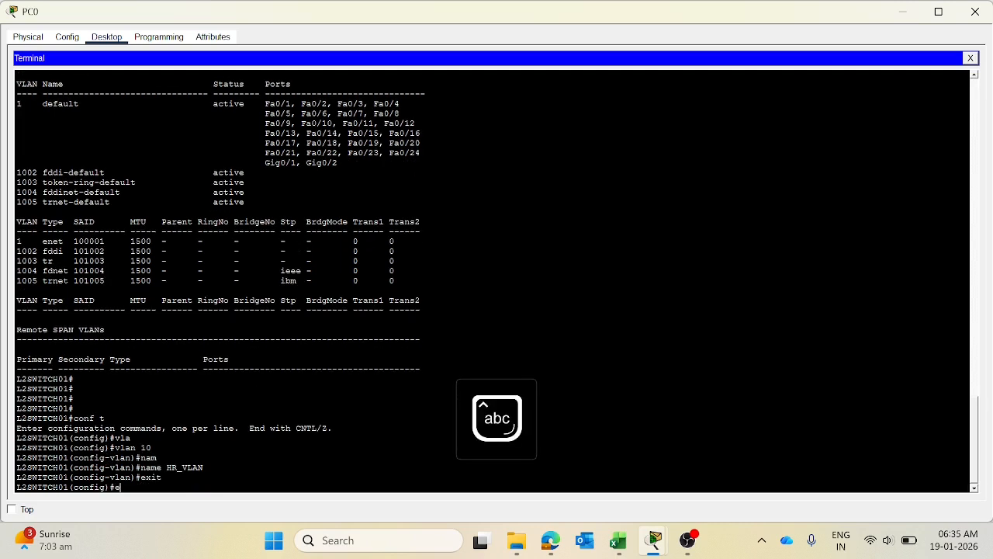
type("xit")
key("Return")
key("Return")
type("sh vl")
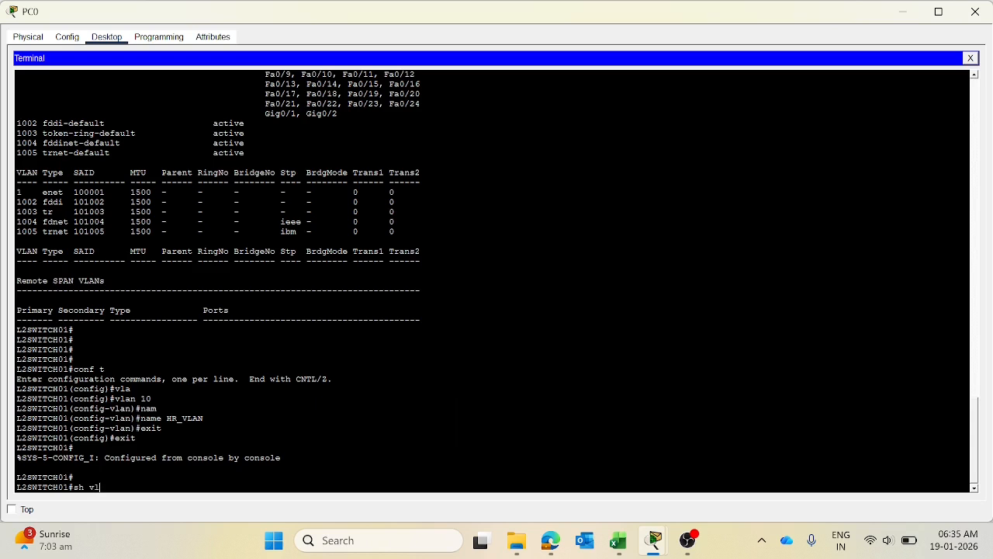
type("a")
key("Tab")
key("Return")
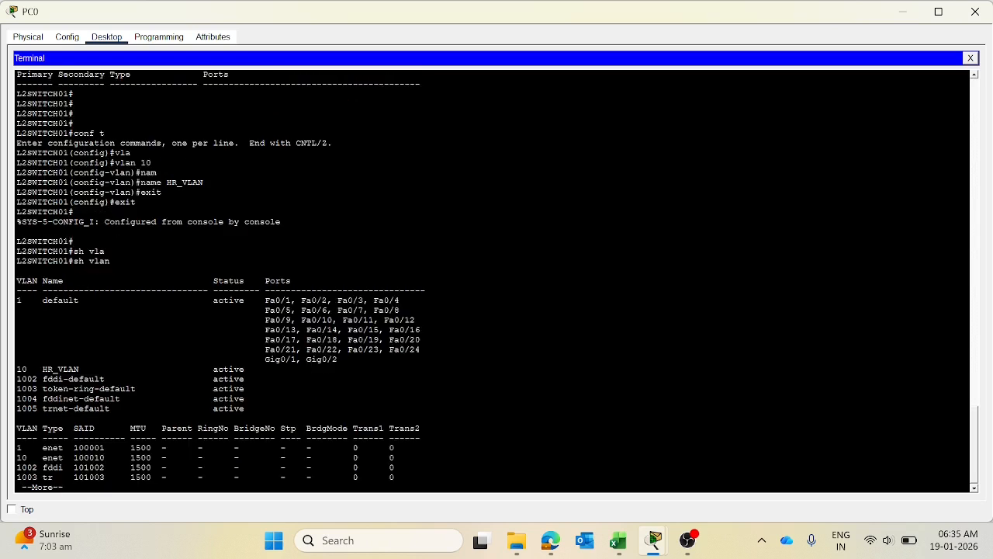
left_click_drag(17, 369, 248, 371)
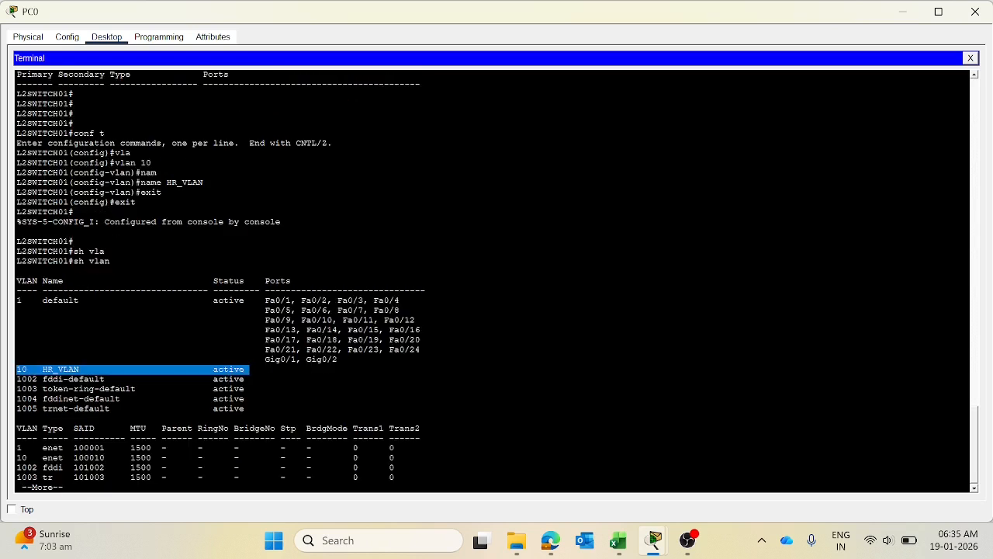
key("space")
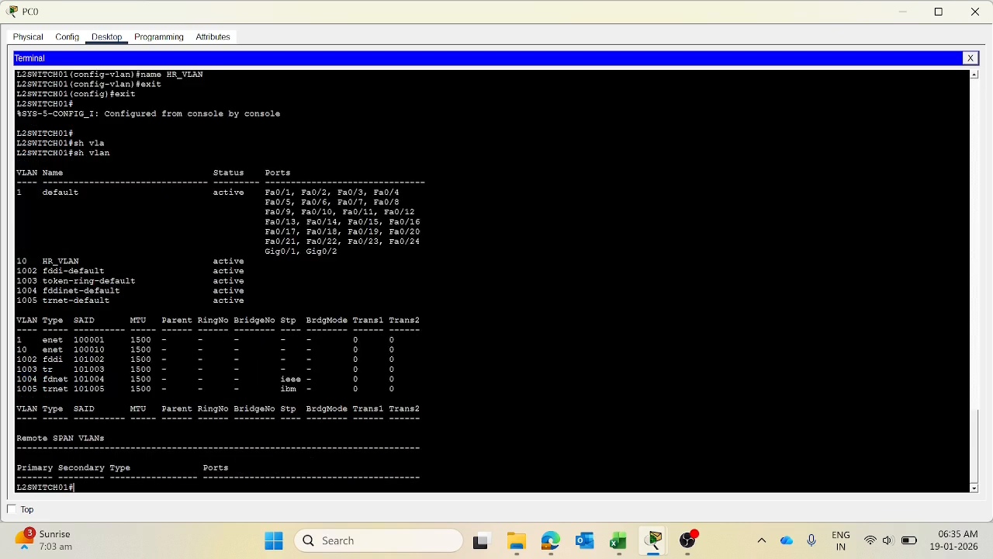
Step: Enter global configuration mode on L2SWITCH01 and create VLAN 20
type("conf t")
key("Return")
type("v")
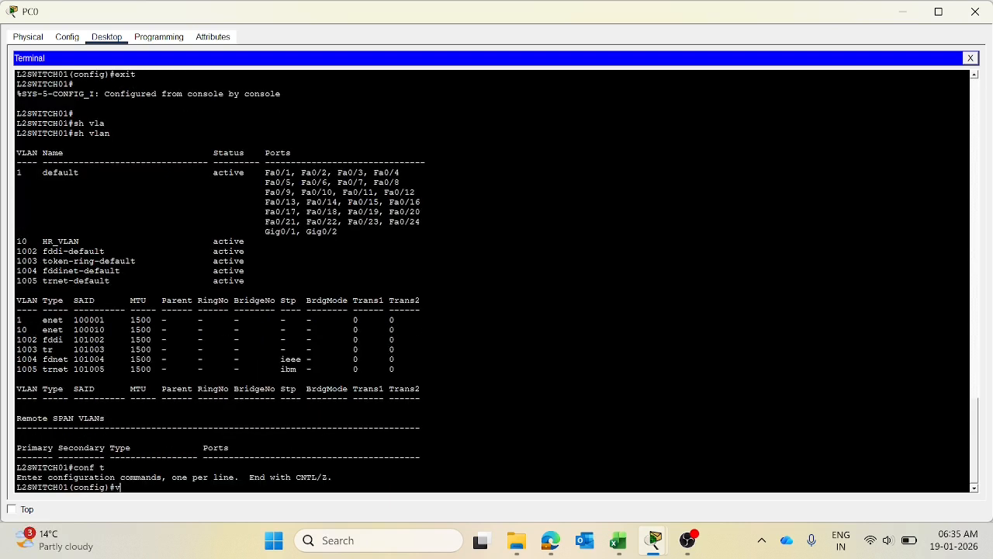
type("la")
key("Tab")
type("20")
key("Return")
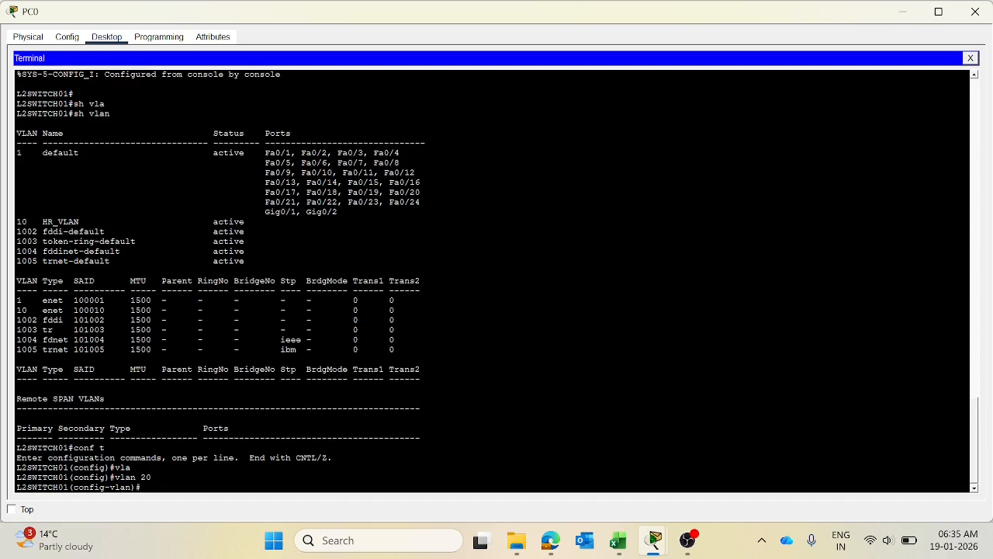
Step: Name VLAN 20 Finance_Vlan and exit VLAN configuration mode
type("nam")
key("Tab")
key("Caps_Lock")
type("S")
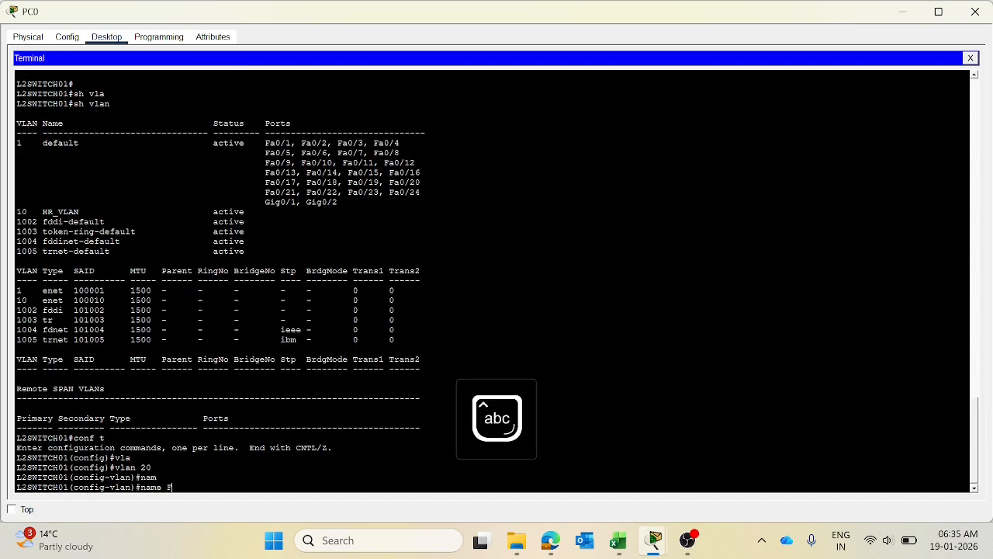
type("inance")
type("_Vlan")
key("Return")
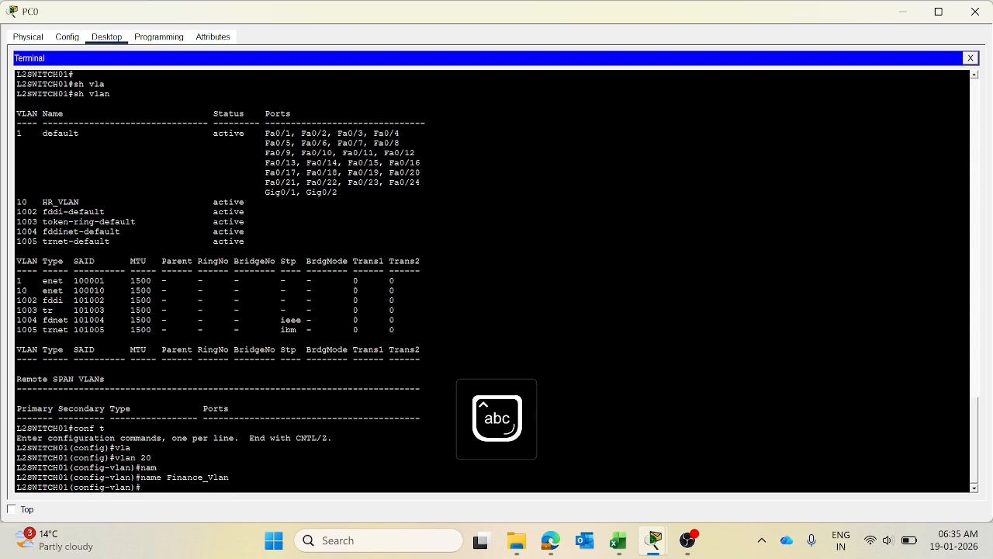
type("exit")
key("Return")
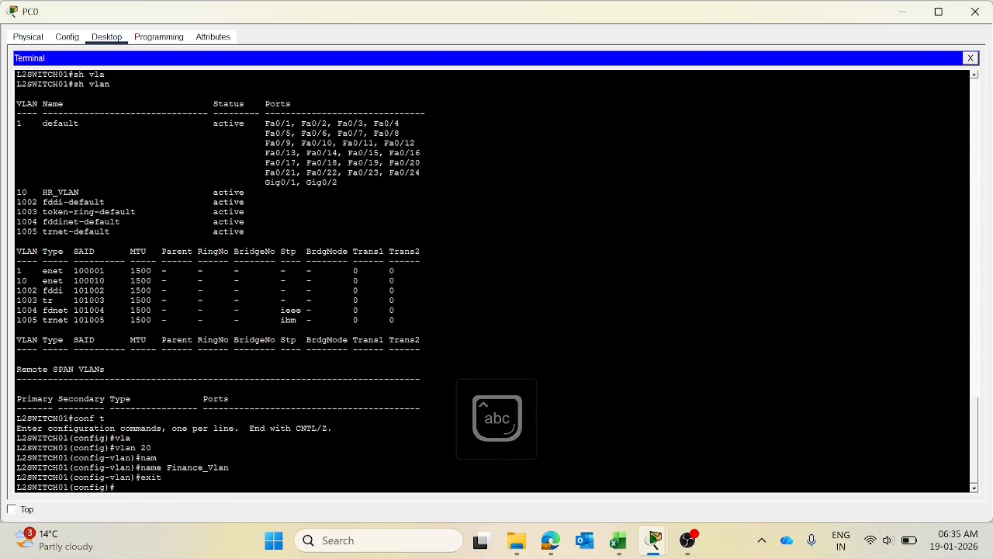
Step: Create VLAN 5, name it Network_Mgmt and exit VLAN configuration mode
type("vla")
key("Tab")
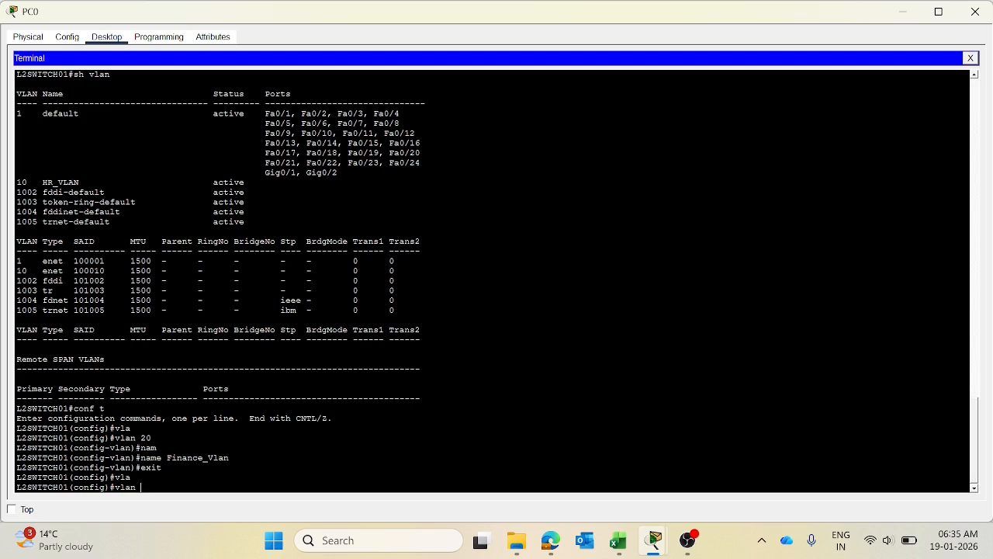
type("5")
key("Return")
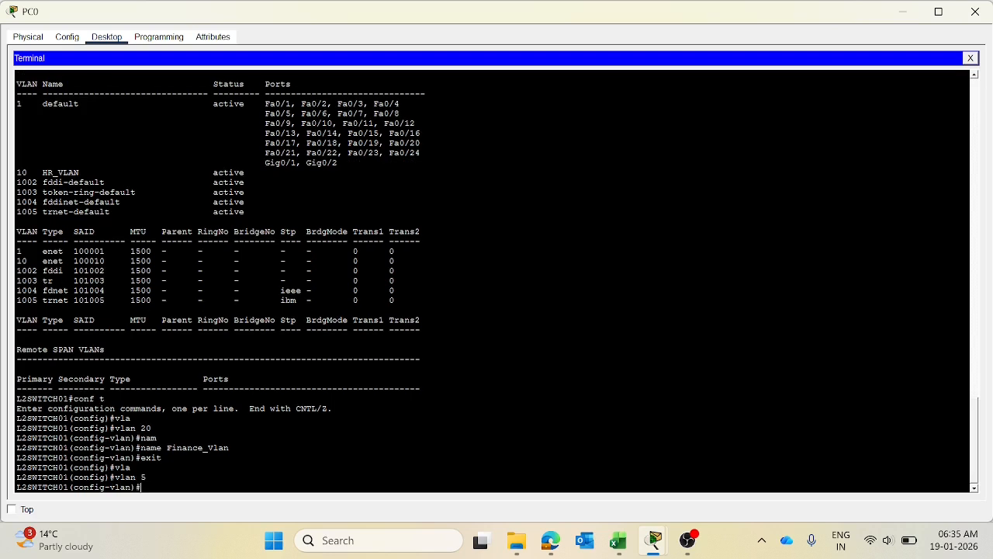
type("nam")
key("Tab")
type("Netwo")
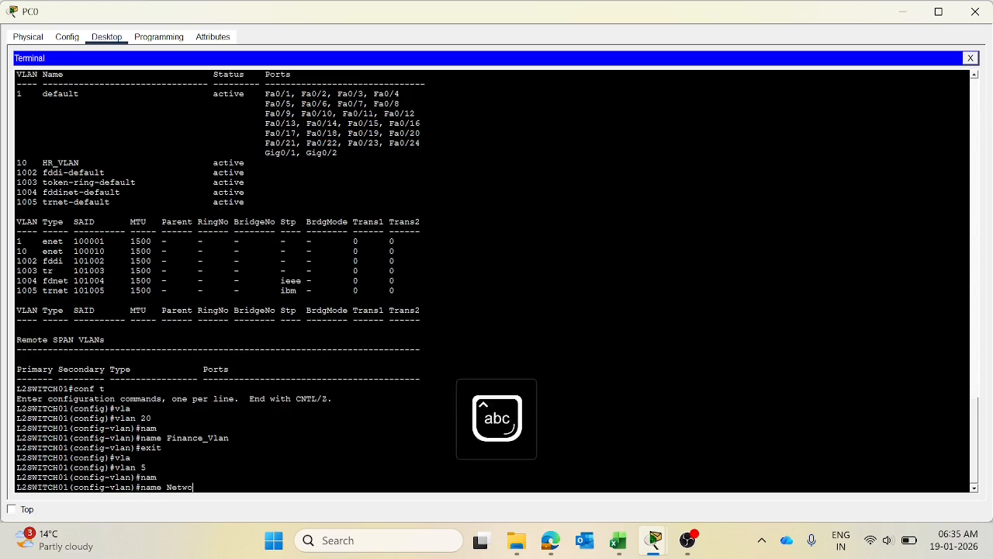
type("rk_Mgmt")
key("Return")
key("Return")
type("exit")
key("Return")
key("Return")
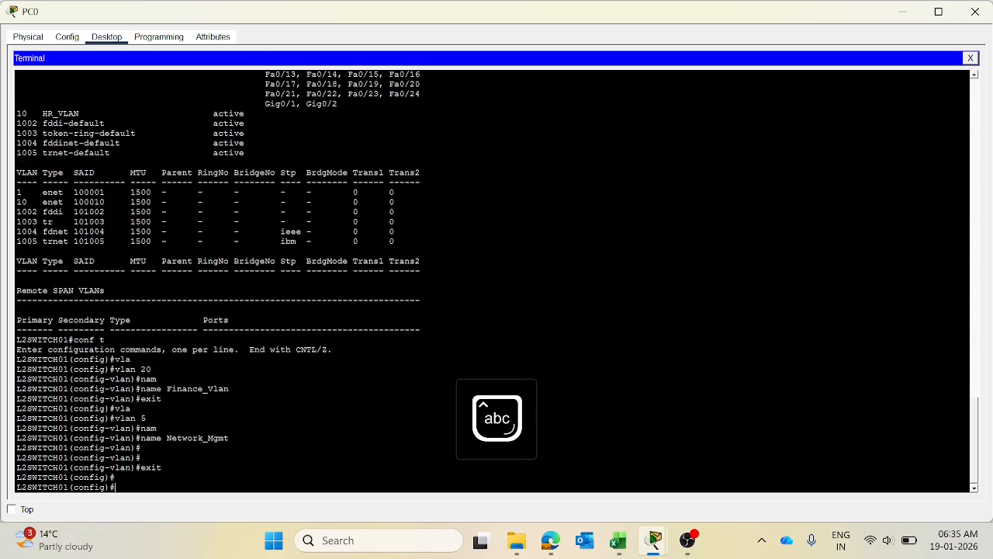
Step: Return to privileged EXEC mode and check the entries for VLANs 5, 10 and 20 with sh vlan
type("exit")
key("Return")
key("Return")
key("Return")
type("sh v")
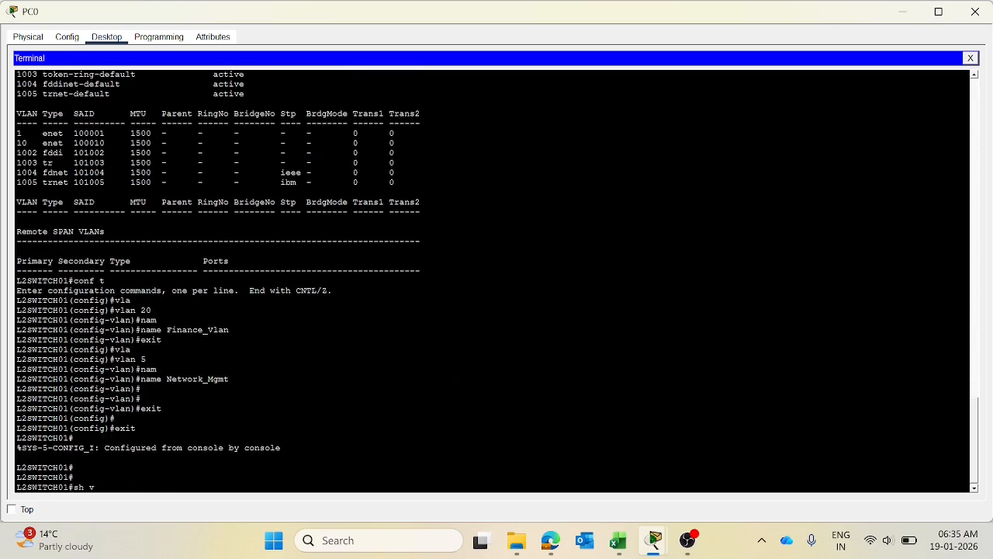
type("la")
key("Tab")
key("Return")
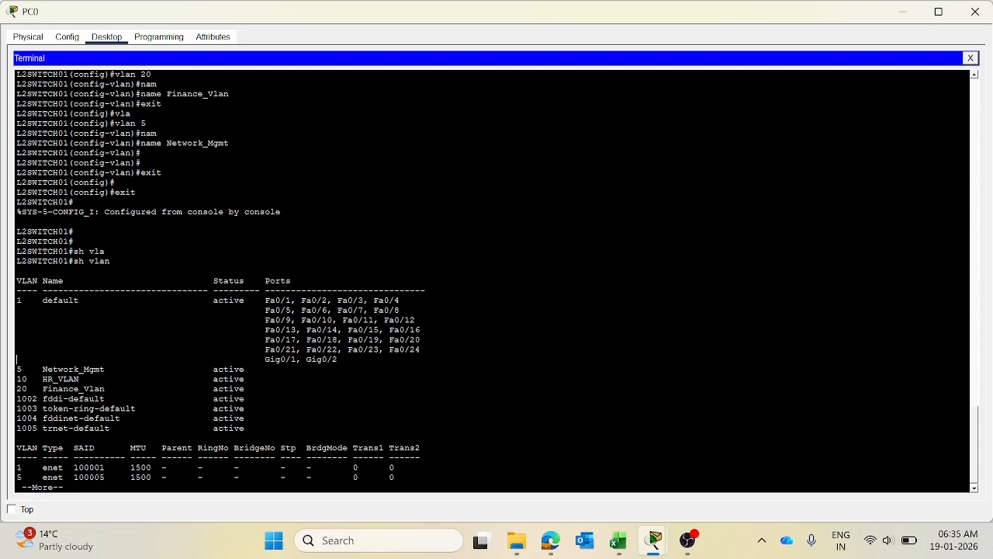
left_click_drag(16, 358, 104, 369)
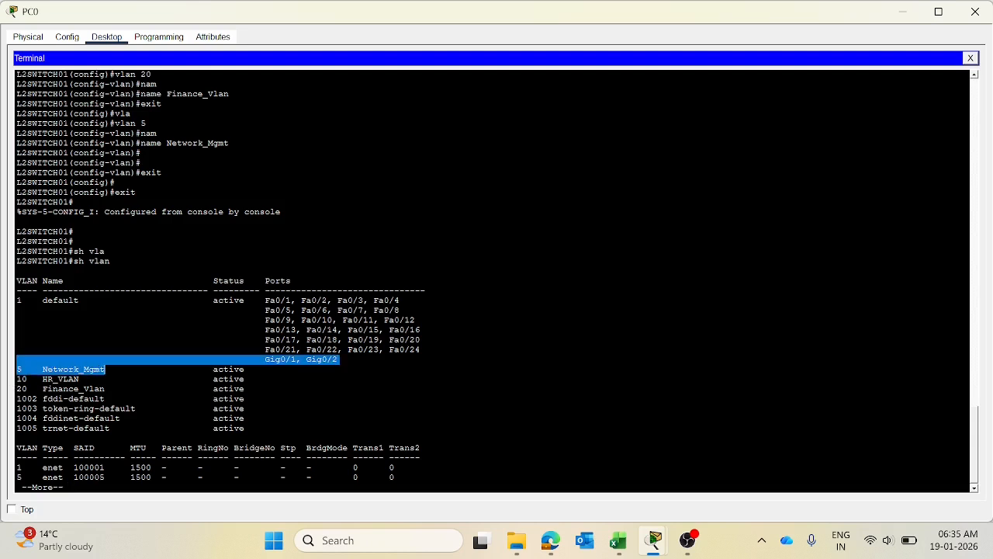
left_click_drag(17, 378, 84, 379)
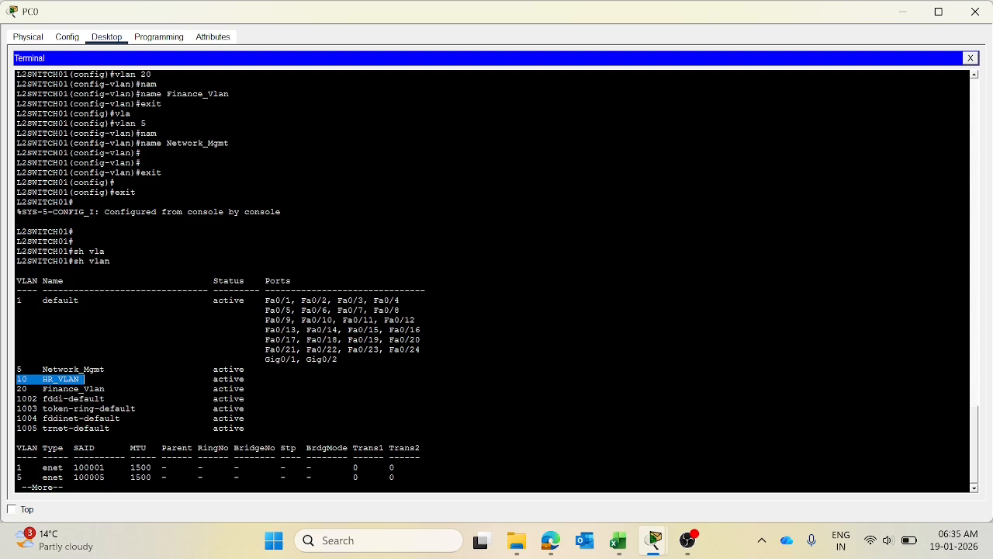
left_click_drag(16, 388, 105, 388)
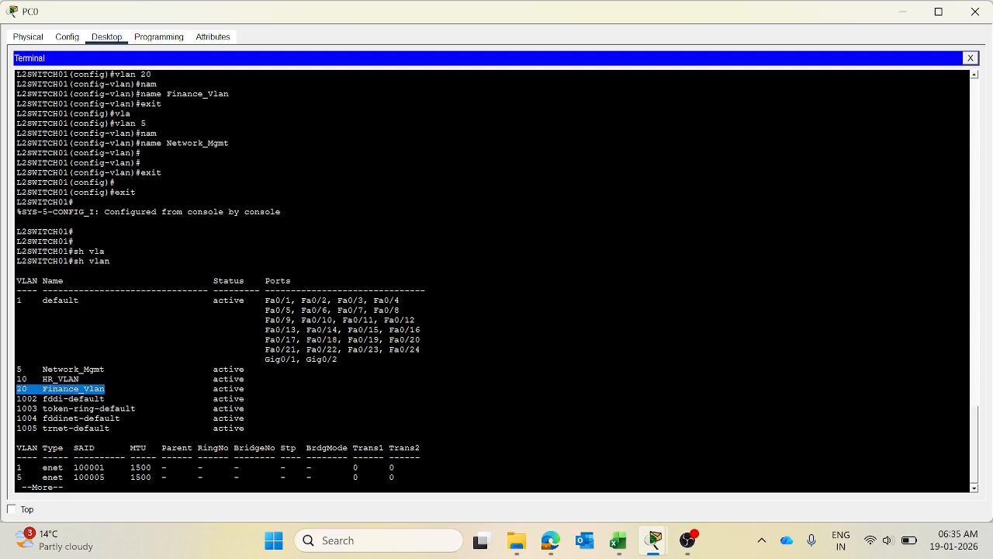
key("space")
Step: Save the configuration of L2SWITCH01 with wr, and close the terminal and the PC0 window
key("Return")
key("Return")
key("Return")
key("Return")
key("Return")
key("Return")
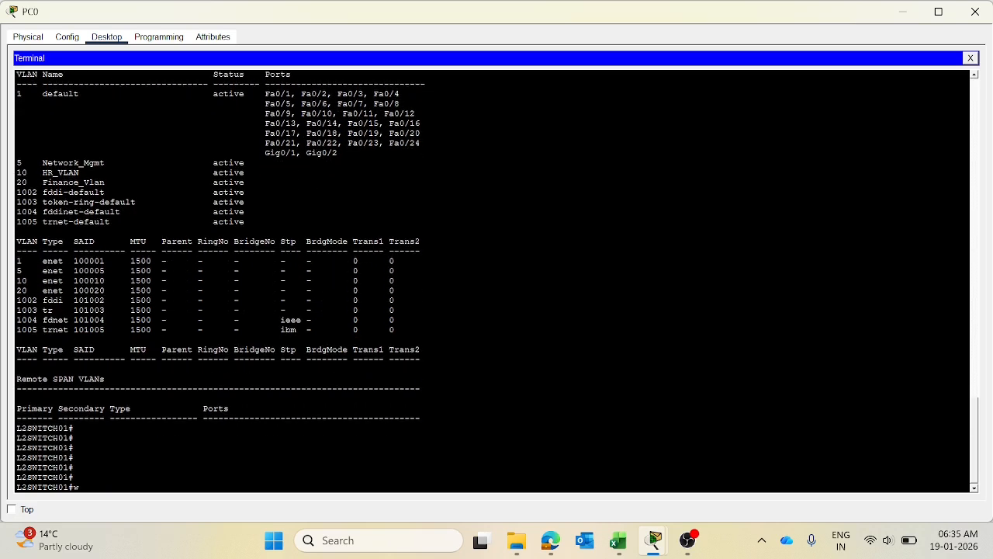
type("wr")
key("Return")
key("Return")
key("Return")
key("Return")
key("Return")
key("Return")
type("wr")
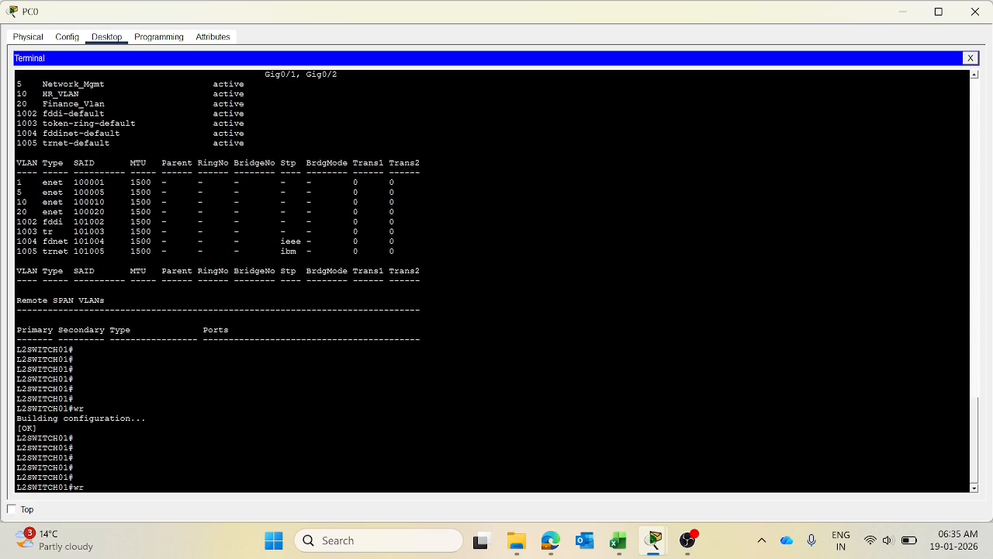
key("Return")
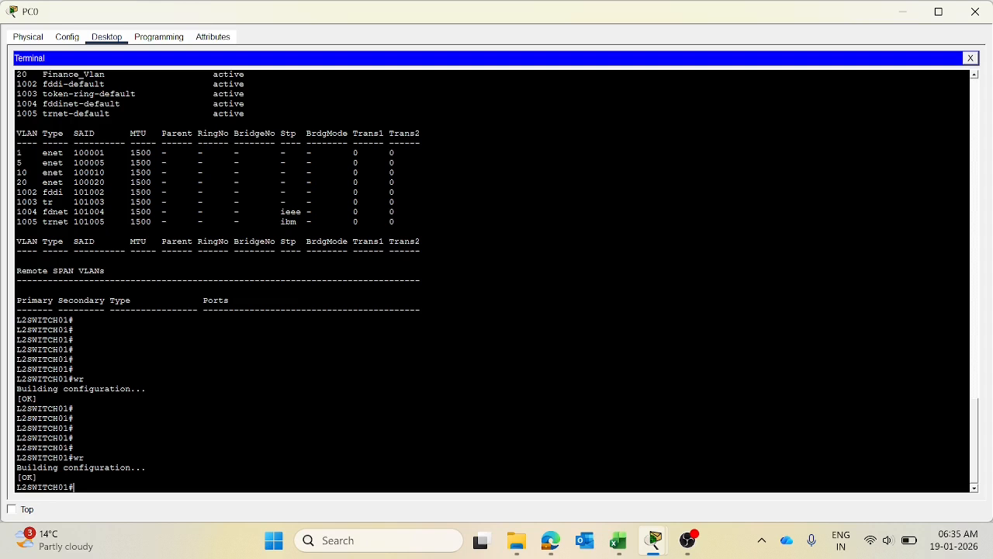
left_click(969, 57)
left_click(975, 11)
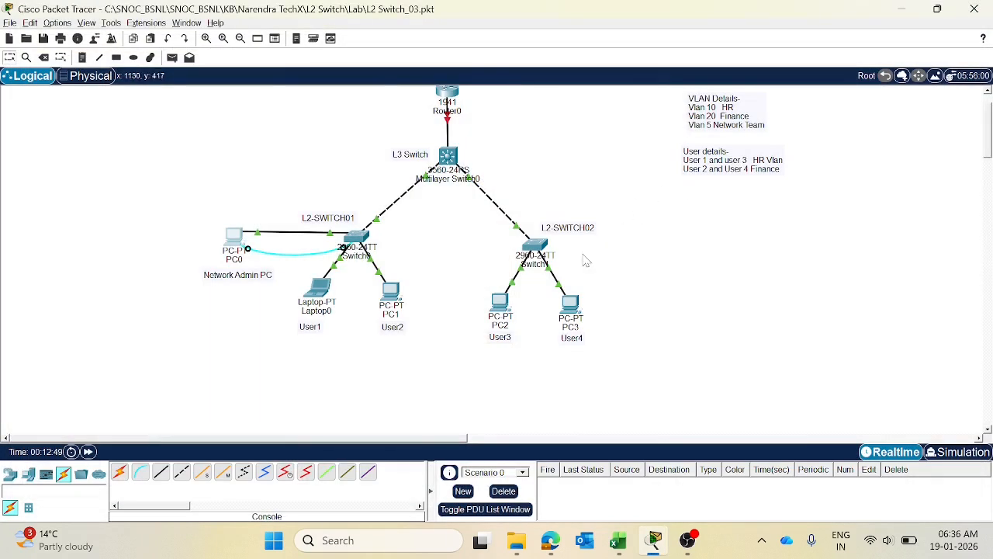
Step: Enter privileged EXEC mode with en in the command-line interface of Switch1 (L2-SWITCH02) and close the device window
left_click(537, 247)
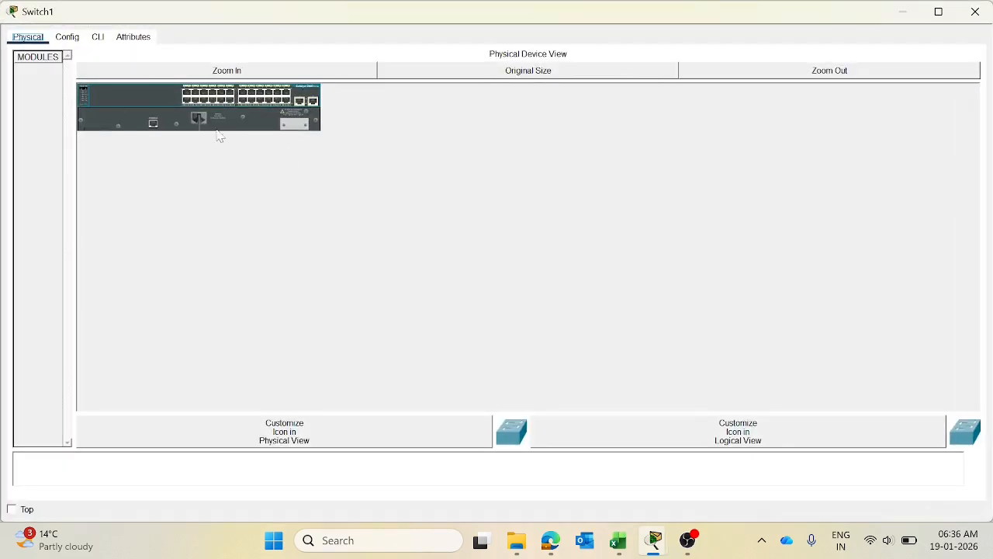
left_click(76, 39)
left_click(97, 36)
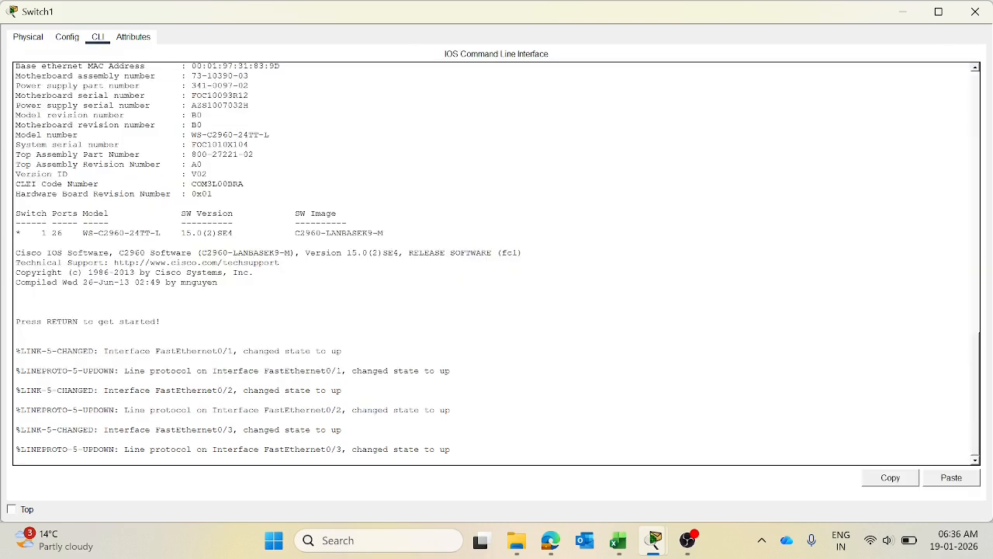
key("Return")
key("Return")
key("Return")
key("Return")
key("Return")
type("en")
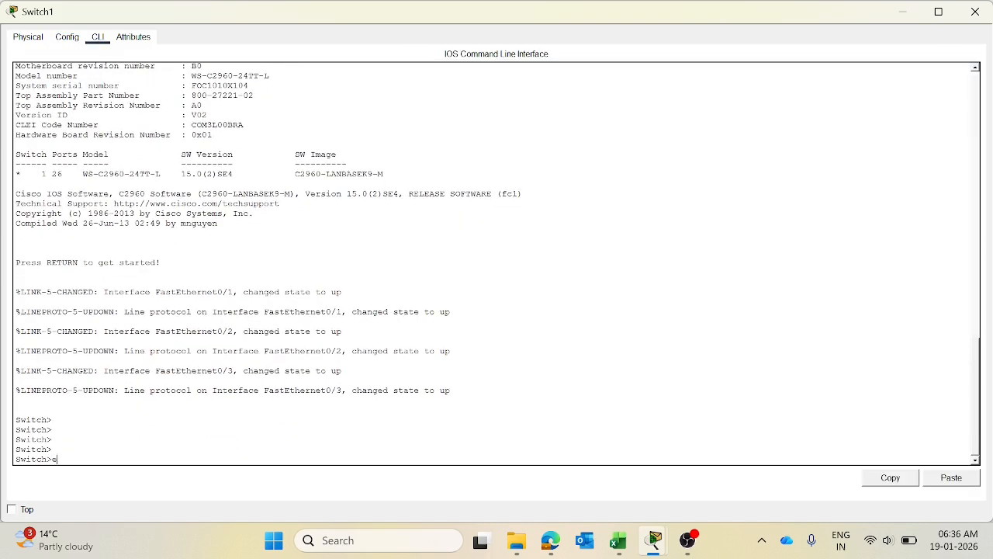
key("Return")
key("Return")
key("Return")
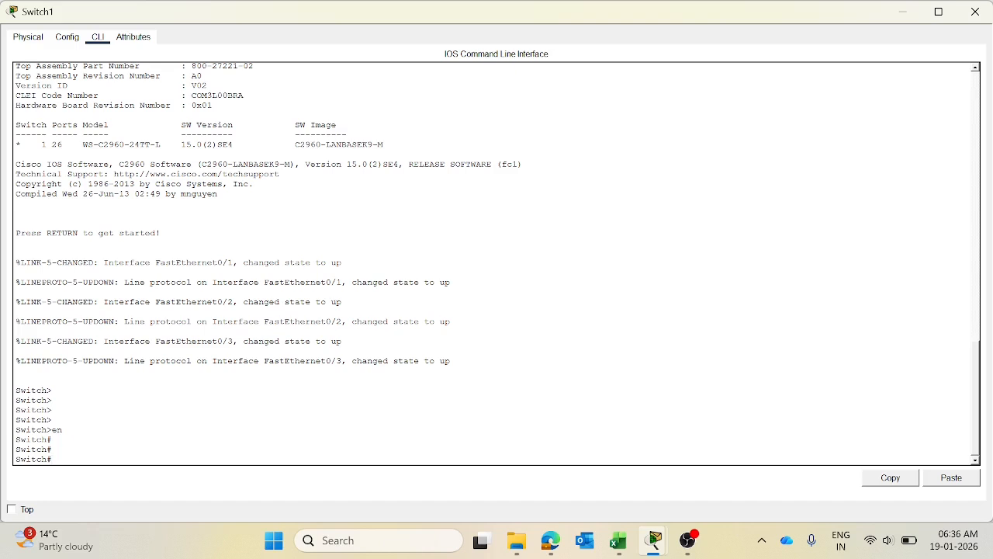
left_click(975, 12)
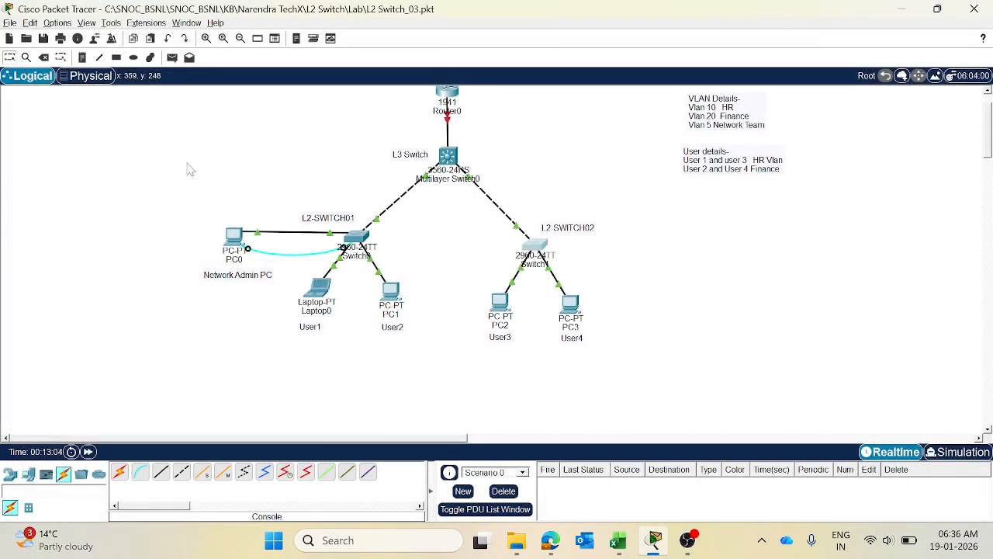
Step: Connect the Console port of Switch1 (L2-SWITCH02) to the RS 232 port of PC2 with a console cable
left_click(140, 473)
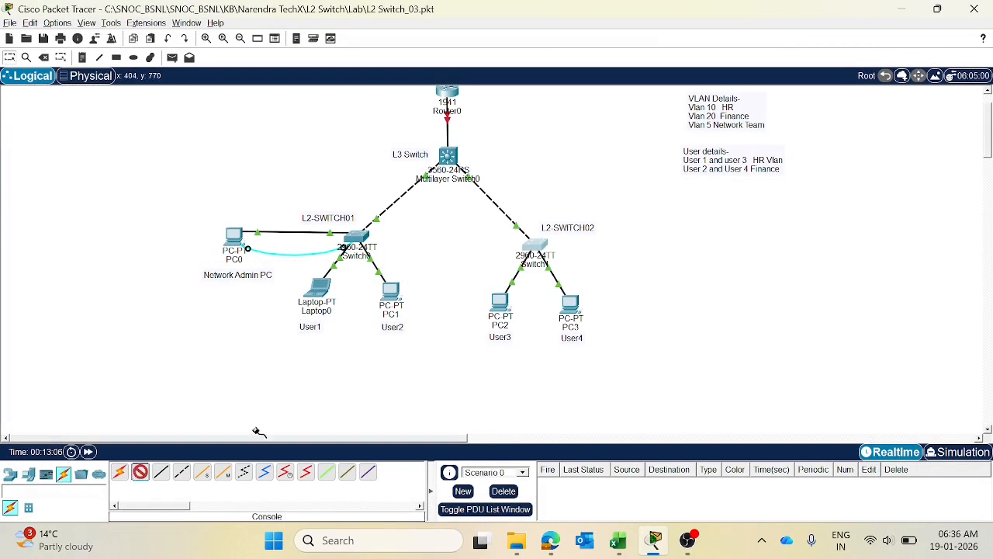
left_click(536, 252)
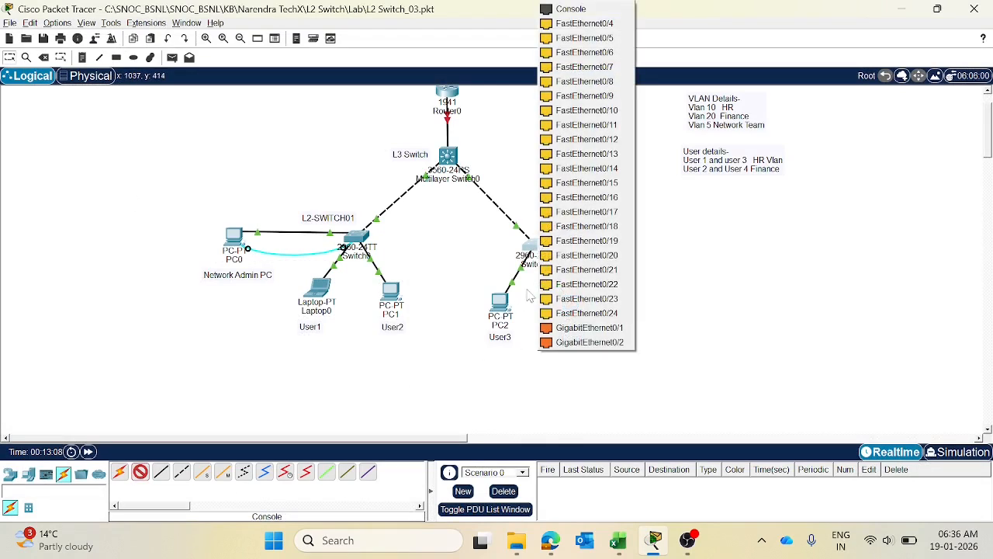
left_click(588, 29)
left_click(504, 306)
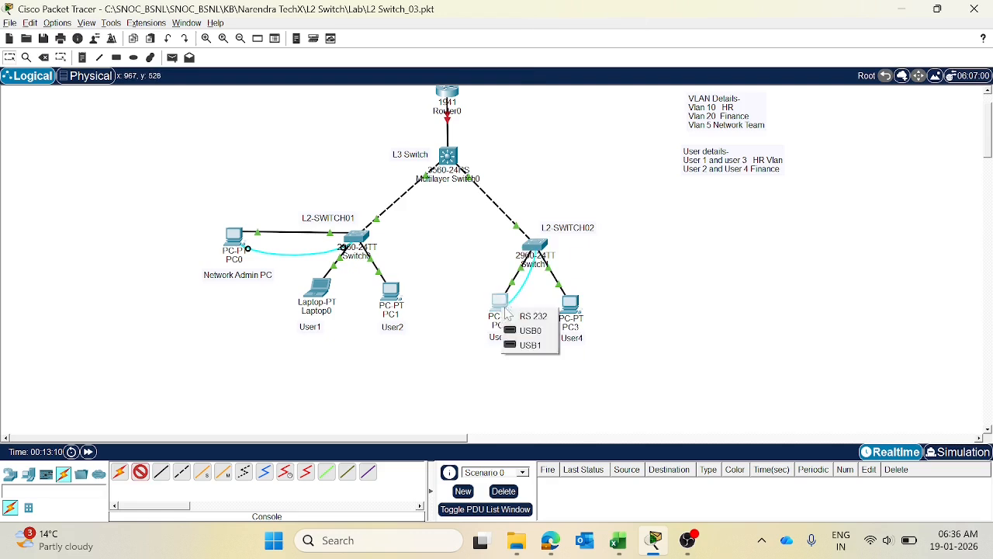
left_click(525, 320)
Step: Open the Terminal on PC2 with the 9600 bps port configuration and bring up the prompt of L2-SWITCH02
left_click(499, 306)
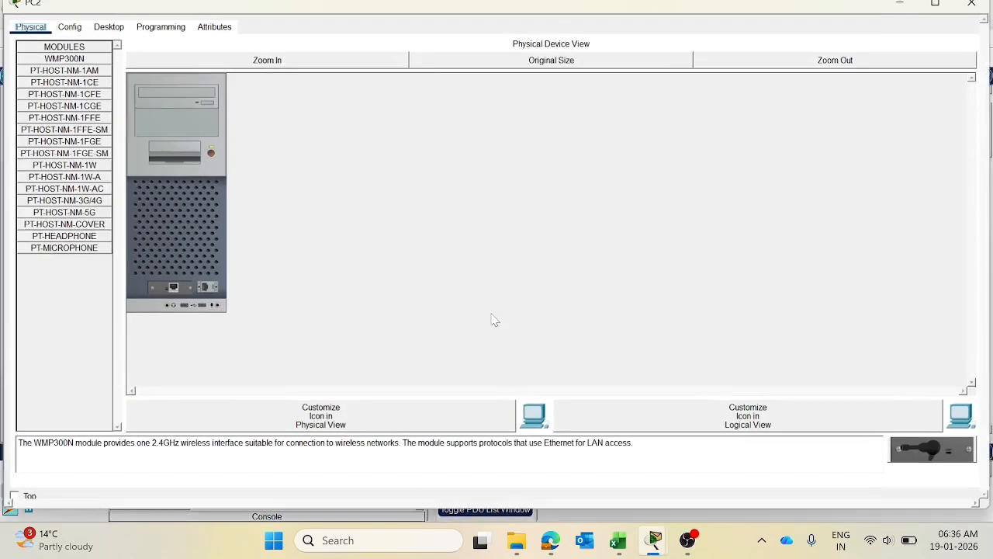
left_click(67, 38)
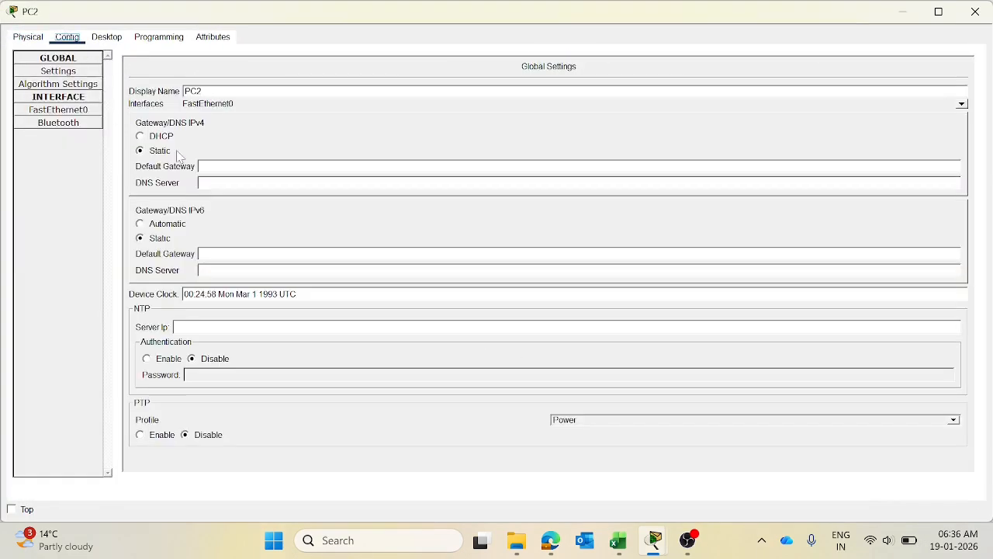
left_click(109, 39)
left_click(491, 81)
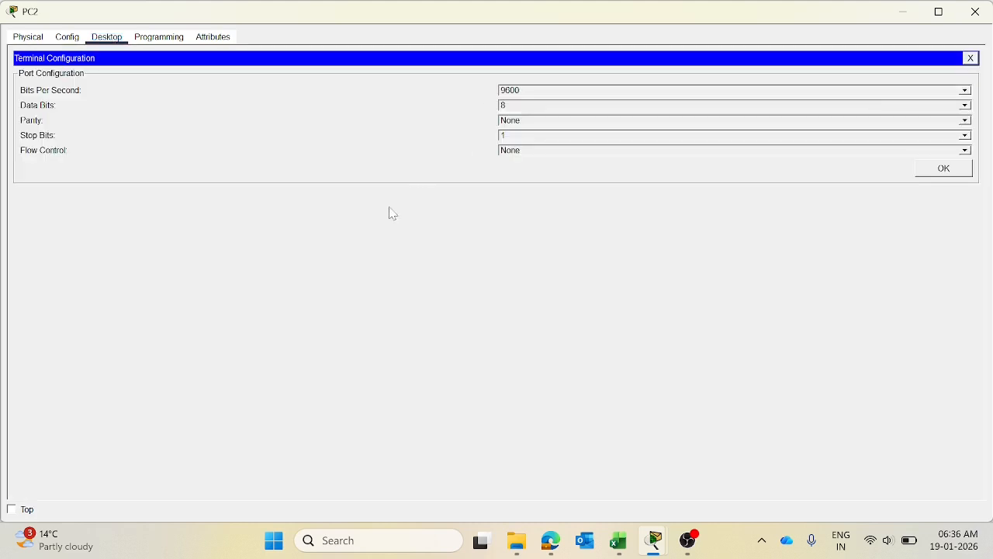
left_click(942, 170)
key("Return")
key("Return")
key("Return")
key("Return")
key("Return")
key("Return")
key("Return")
key("Return")
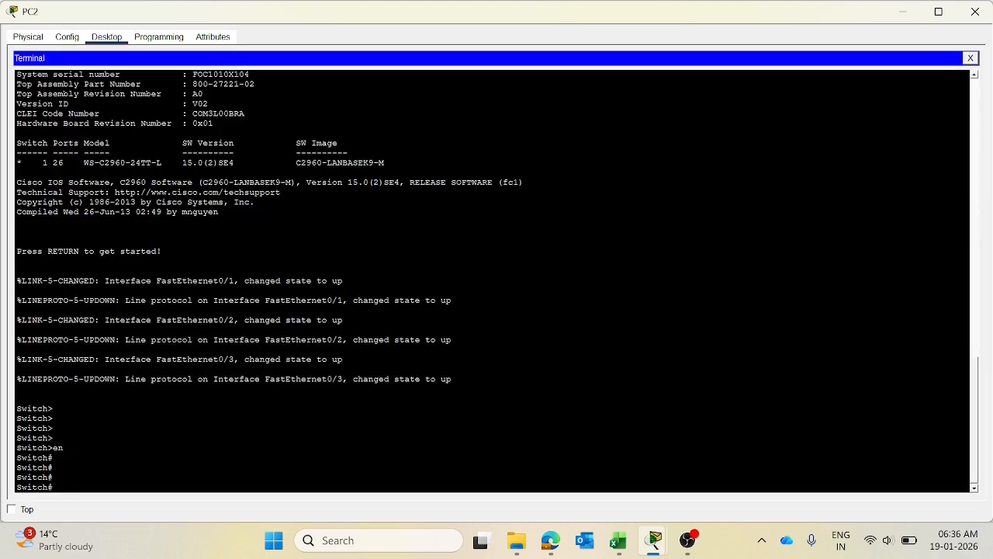
Step: Set the switch hostname to L2SWITCH02 in global configuration mode and return to privileged EXEC mode
type("conf t")
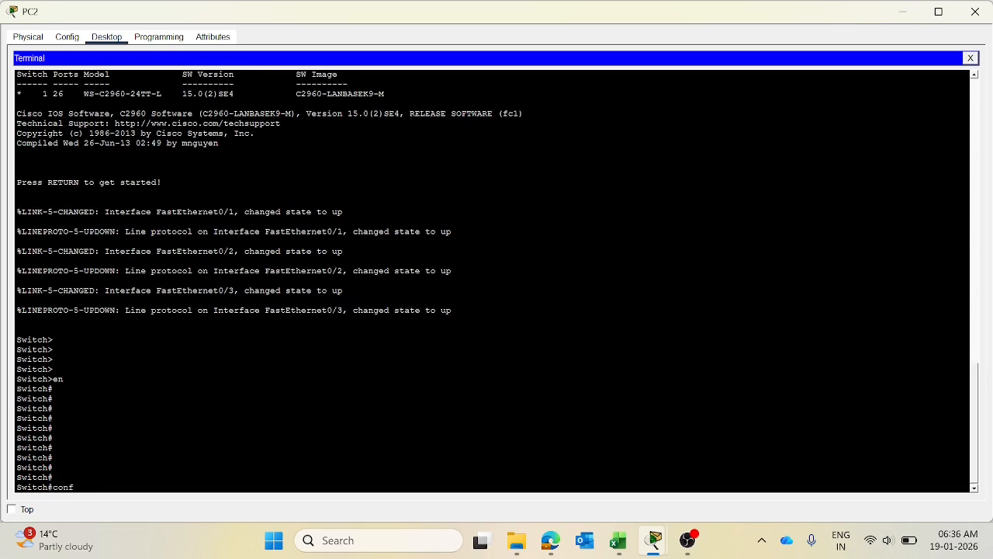
key("Return")
type("host")
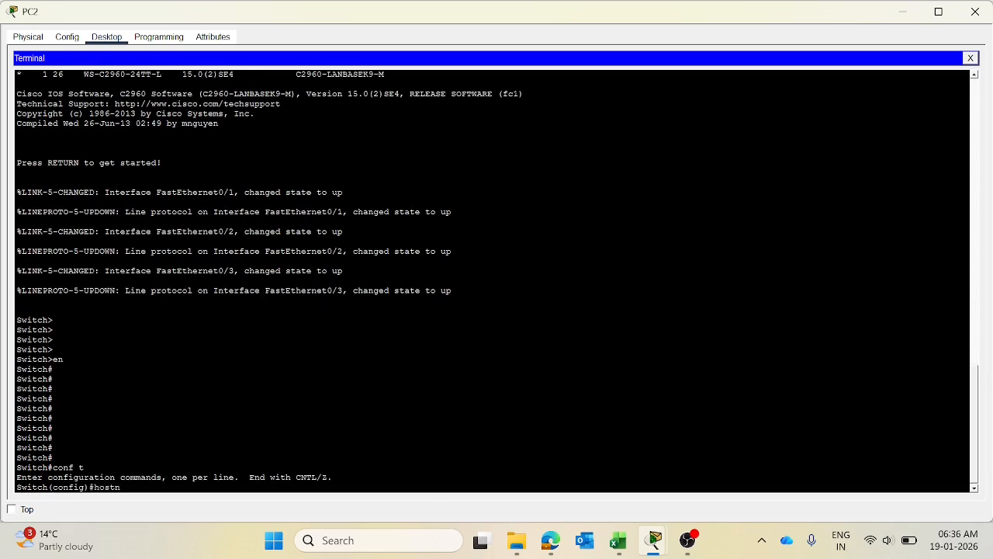
type("n")
key("Tab")
key("Caps_Lock")
type("L2")
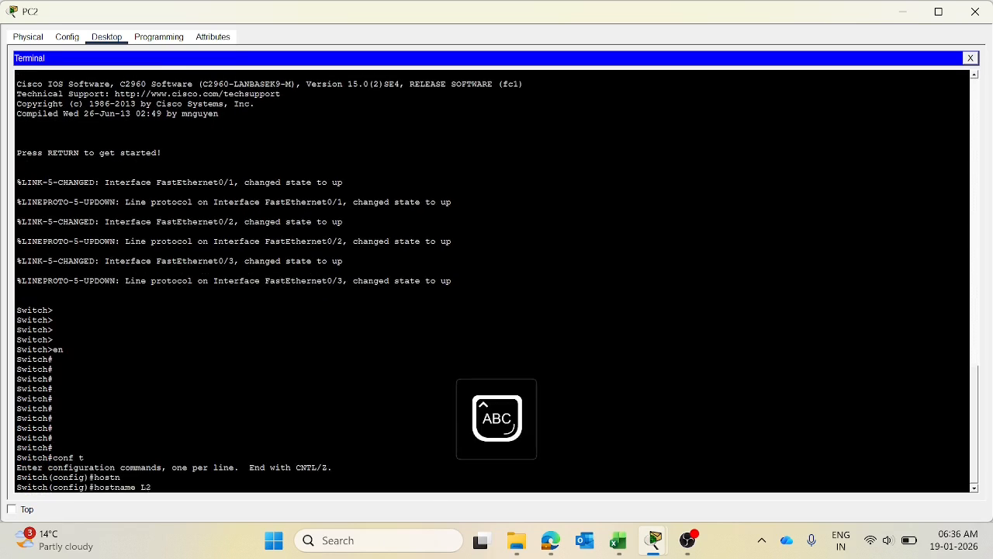
type("SWITCH02")
key("Return")
key("Return")
key("Return")
key("Return")
key("Caps_Lock")
type("exit")
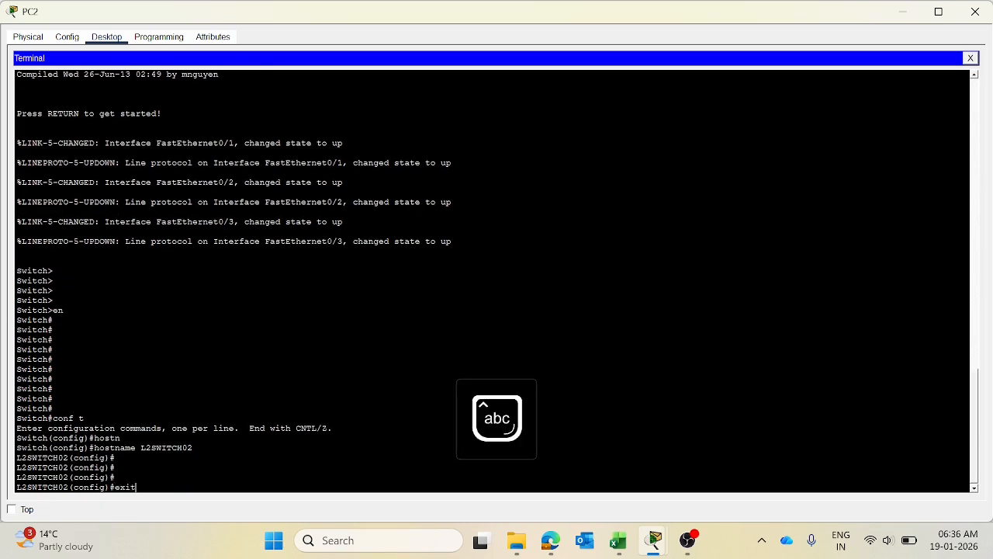
key("Return")
key("Return")
key("Return")
Step: Show the VLAN table of L2SWITCH02 with sh vlan and examine the ports assigned to default VLAN 1
type("sh vla")
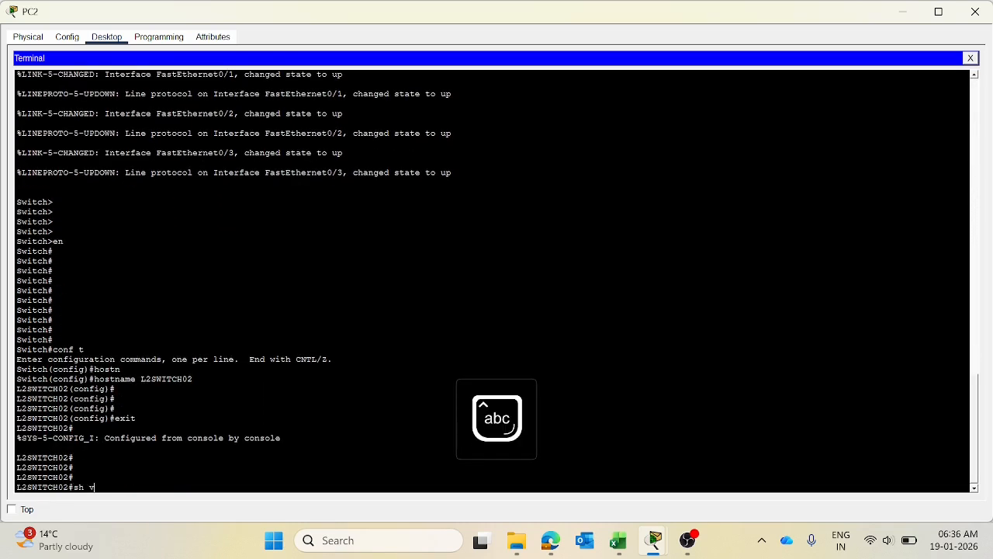
key("Tab")
key("Return")
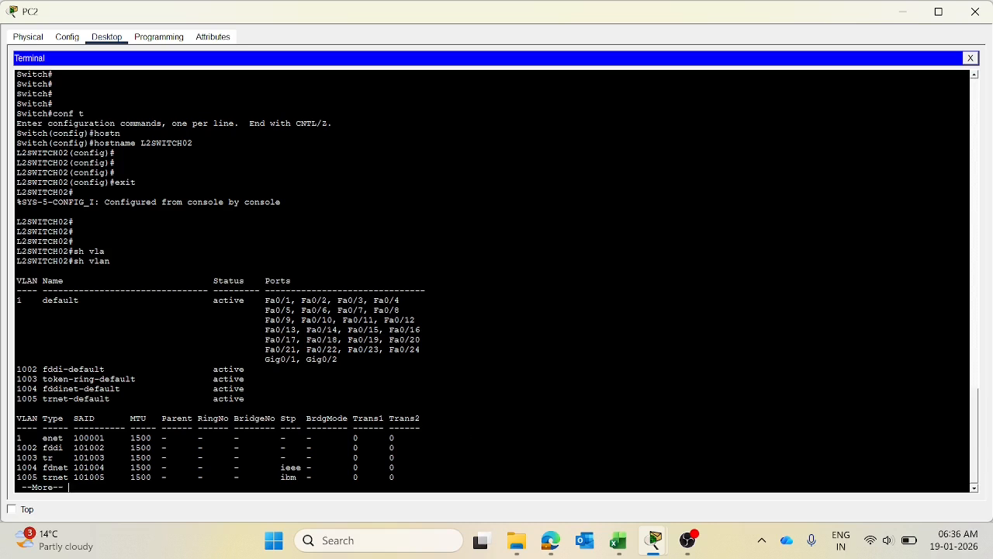
left_click_drag(16, 300, 266, 369)
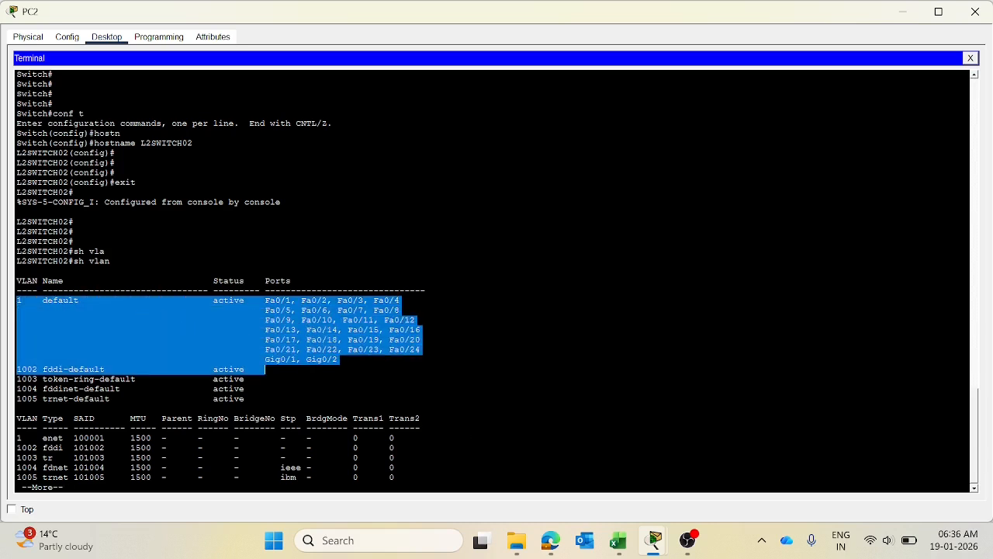
left_click_drag(306, 339, 264, 299)
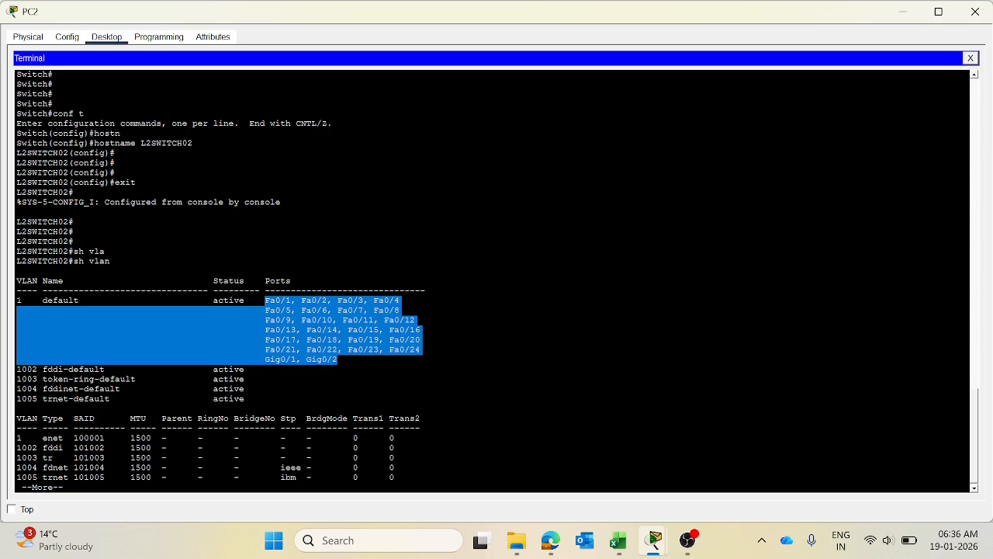
left_click_drag(15, 299, 337, 359)
left_click(337, 359)
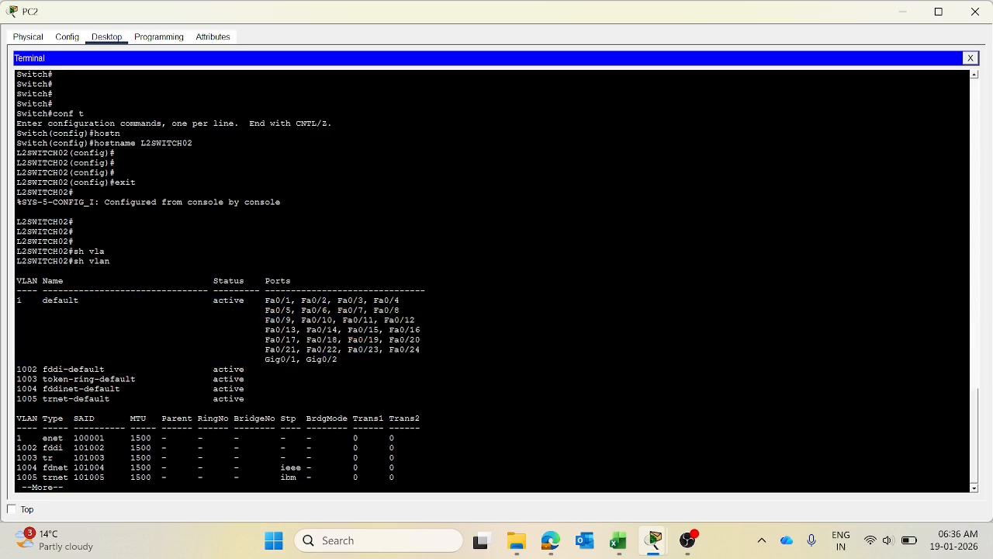
key("space")
key("Return")
key("Return")
key("Return")
key("Return")
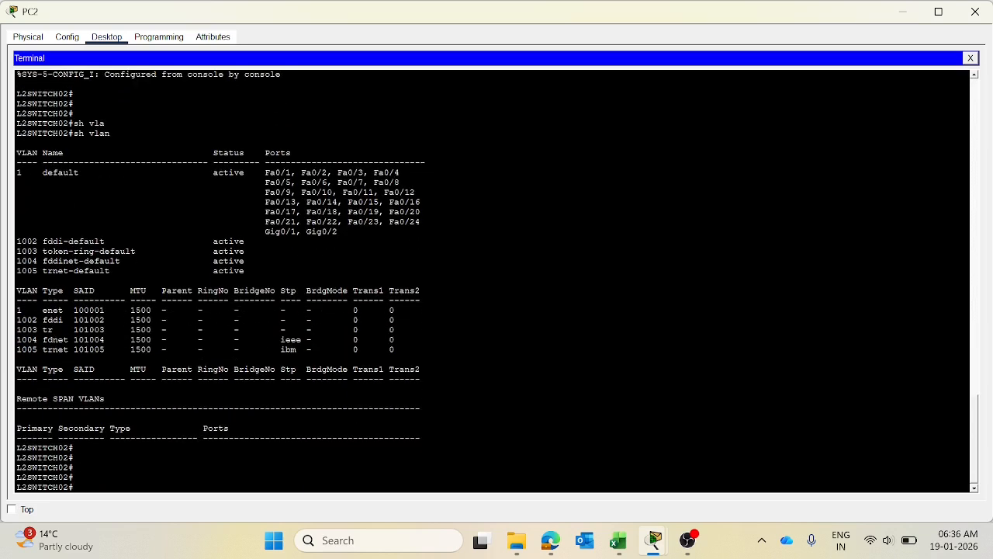
Step: Enter global configuration mode on L2SWITCH02 and create VLAN 5 with the name Network_Mgmt
type("conf t")
key("Return")
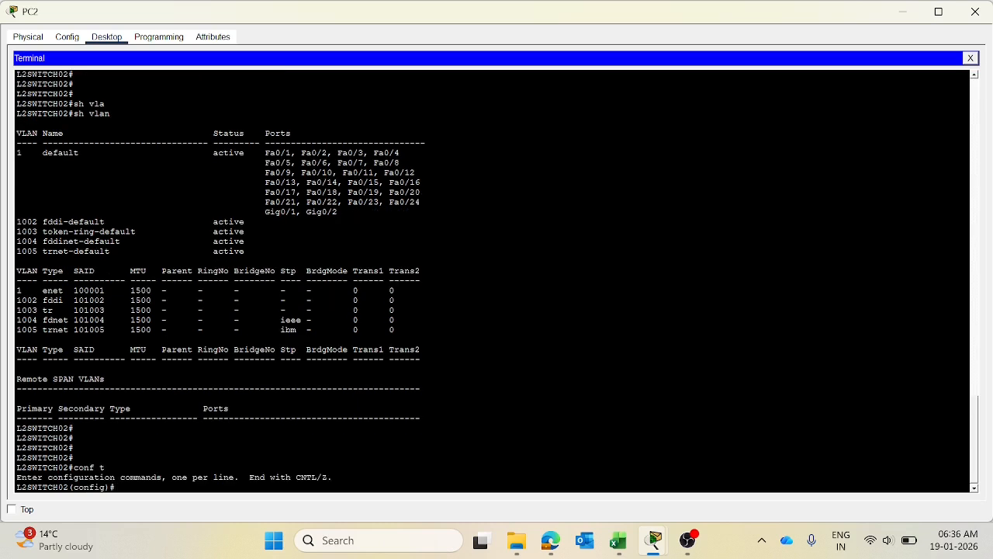
type("vla")
key("Tab")
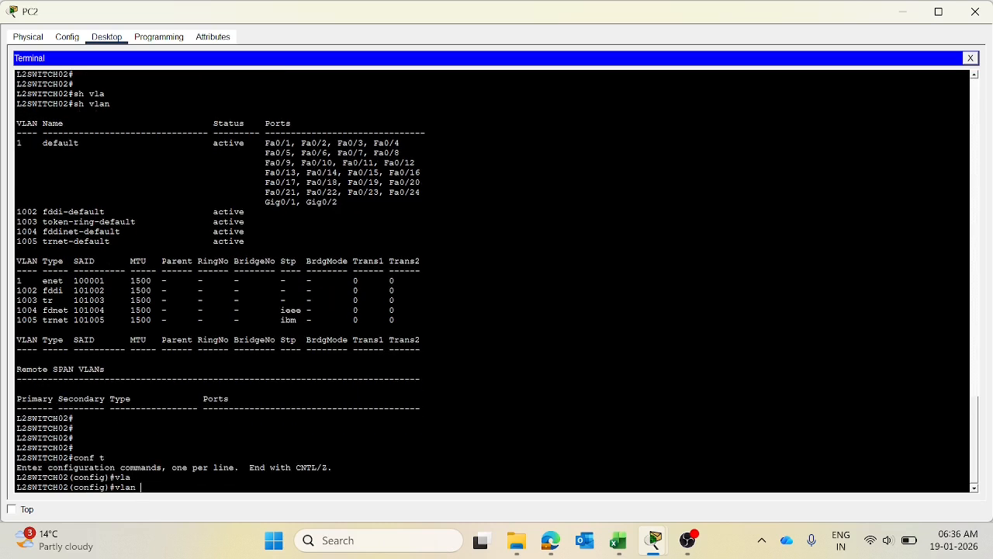
type("5")
key("Return")
type("N")
key("Caps_Lock")
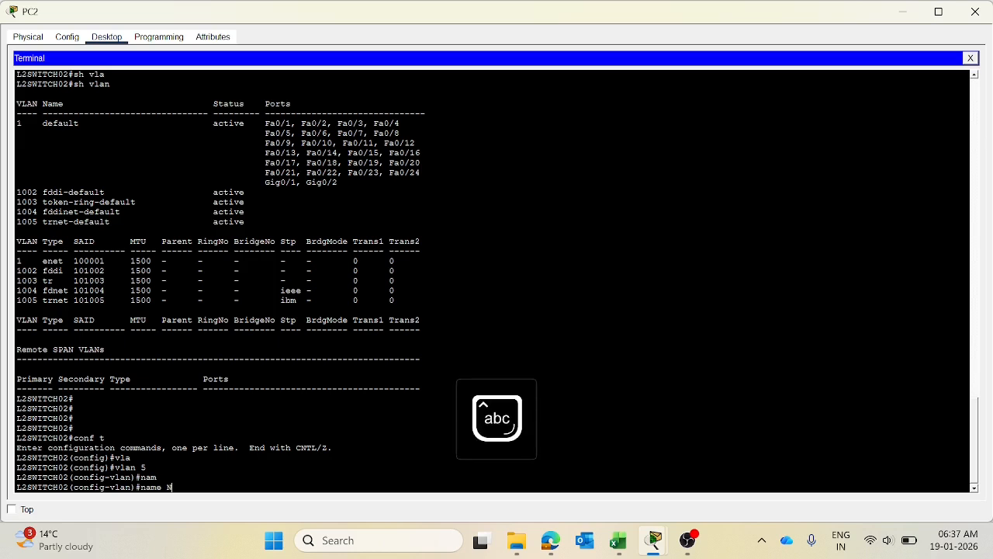
type("etwork_Mgmt")
key("Return")
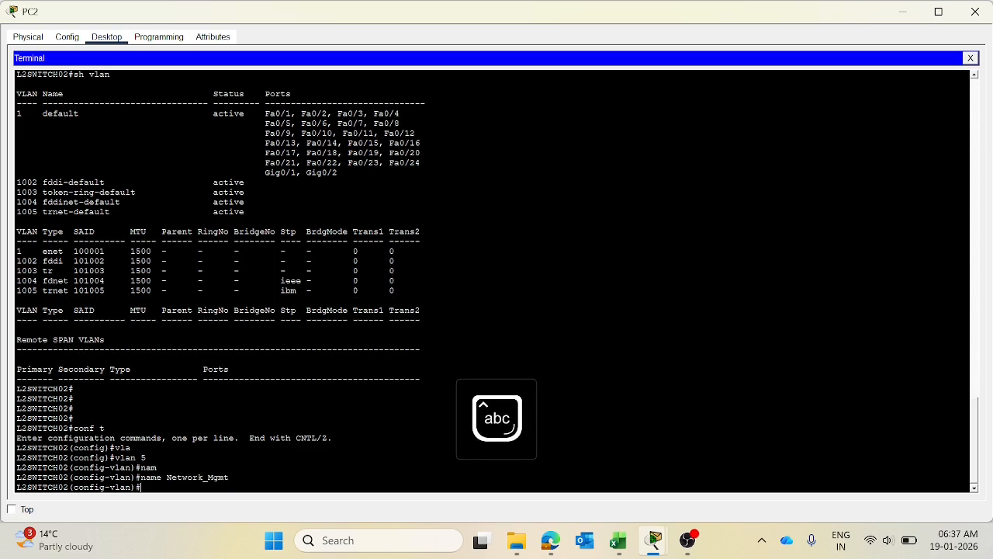
type("exit")
key("Return")
Step: Create VLAN 10 on L2SWITCH02 with the name HR_Vlan and leave its VLAN configuration mode
type("vla")
key("Tab")
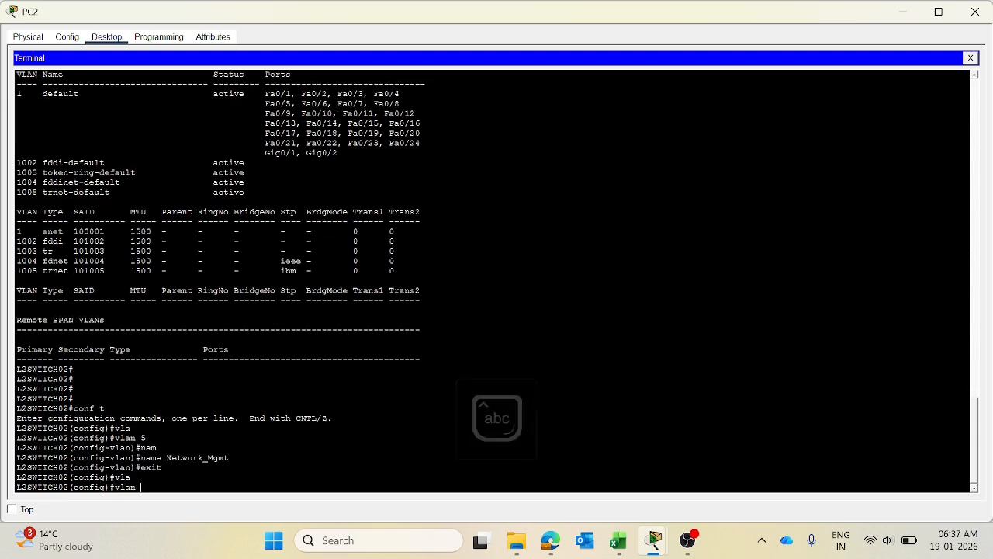
type("10")
key("Return")
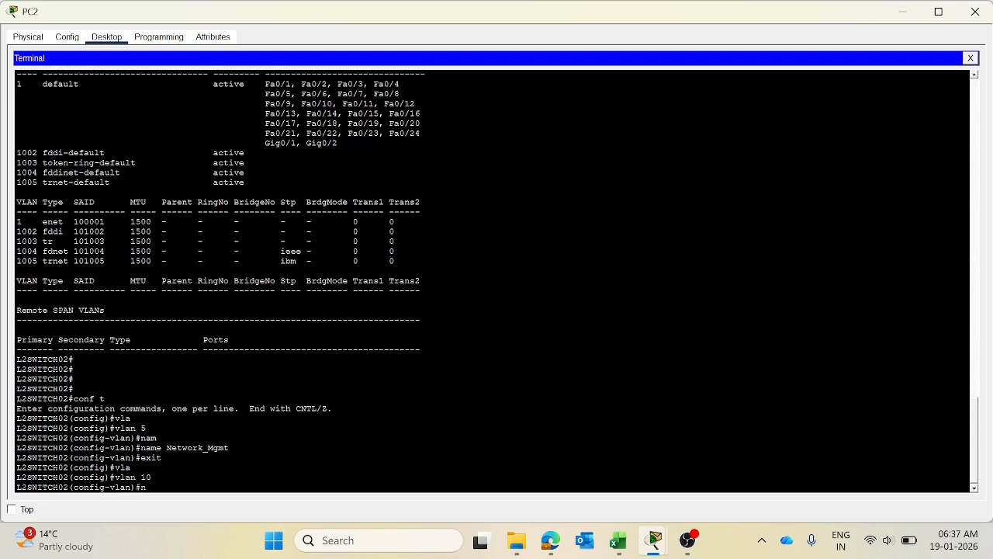
type("nam")
key("Tab")
key("Caps_Lock")
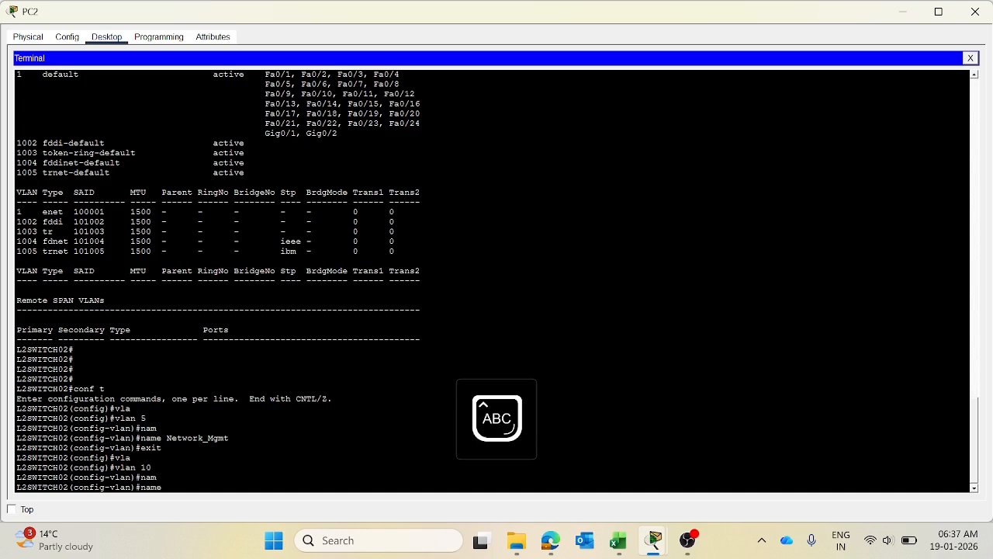
type("HR_V")
key("Caps_Lock")
type("lan")
key("Return")
type("ex")
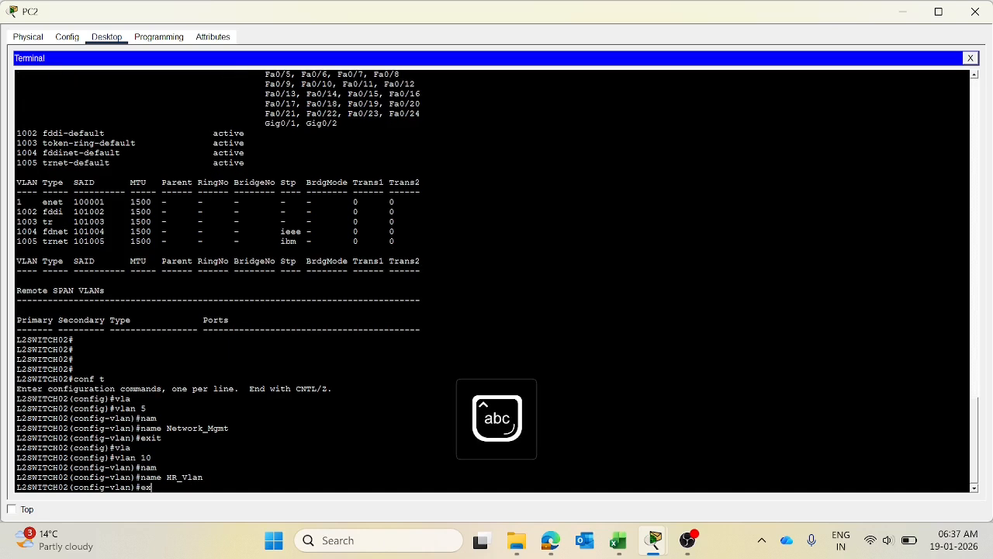
type("it")
key("Return")
Step: Create VLAN 20 on L2SWITCH02 with the name Finance and leave its VLAN configuration mode
type("vla")
key("Return")
type("vlan 20")
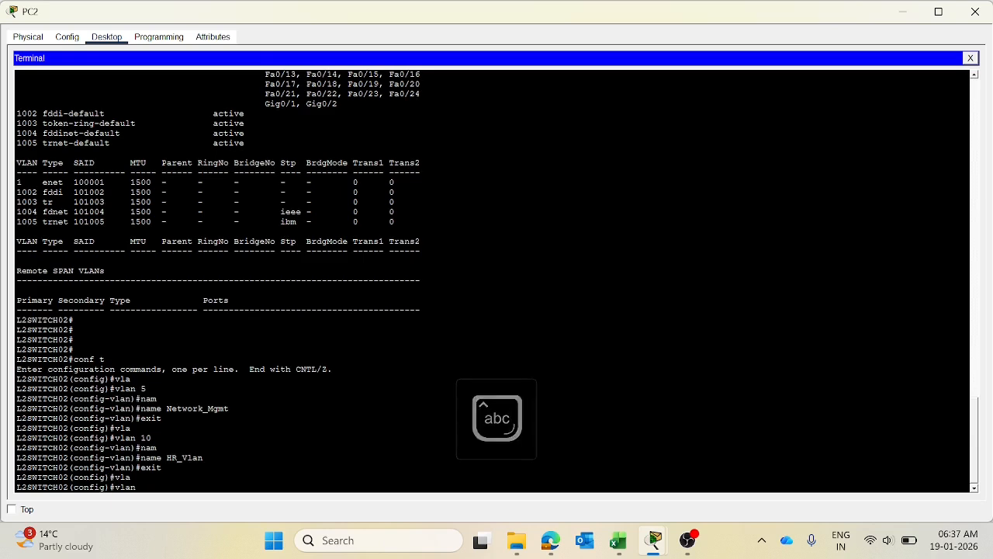
key("Return")
key("Caps_Lock")
type("N")
key("Caps_Lock")
type("ame")
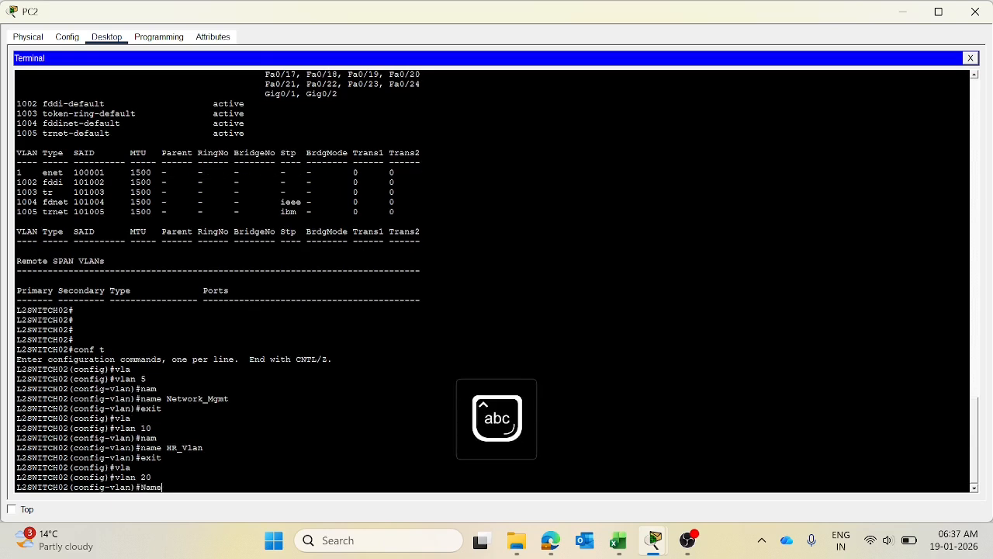
key("Tab")
key("Caps_Lock")
type("S")
key("Caps_Lock")
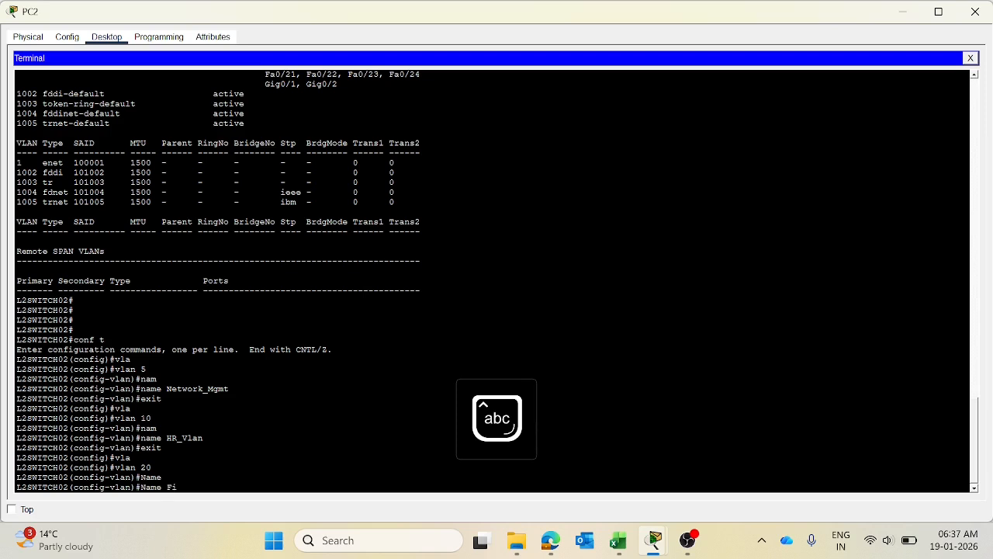
type("inance")
key("Return")
key("Return")
key("Return")
type("exit")
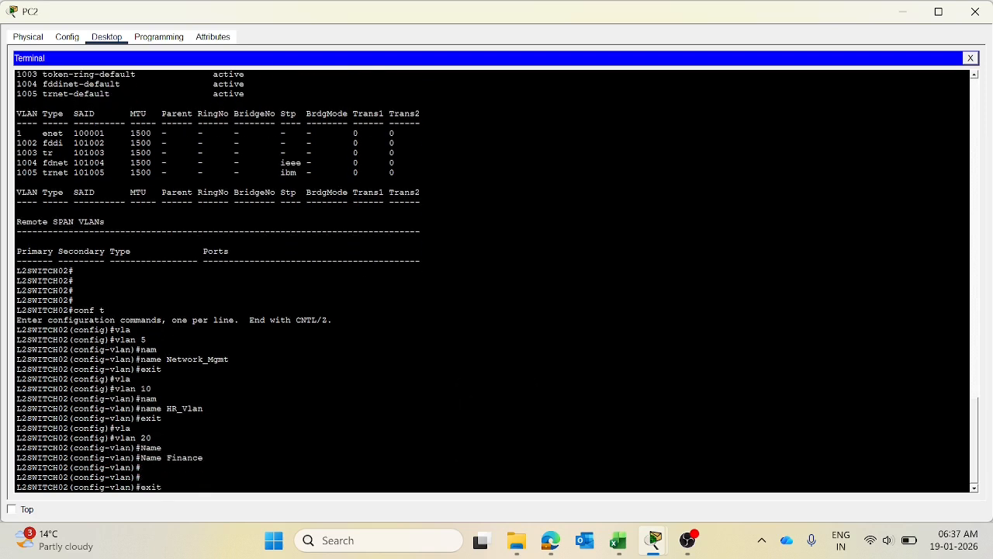
key("Return")
key("Return")
key("Return")
Step: Exit global configuration mode and save the configuration of L2SWITCH02 with wr
type("exit")
key("Return")
key("Return")
key("Return")
key("Return")
type("wr")
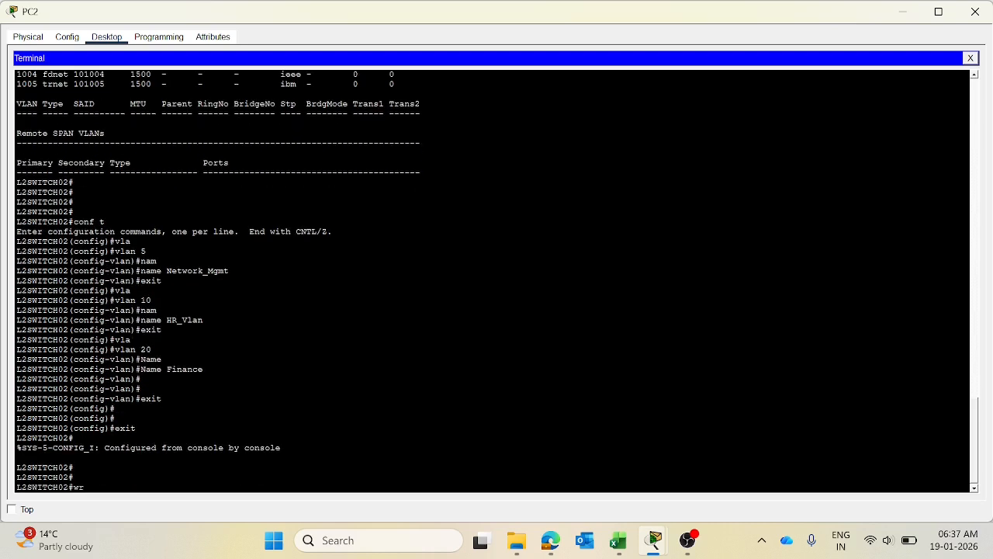
key("Return")
key("Return")
key("Return")
key("Return")
key("Return")
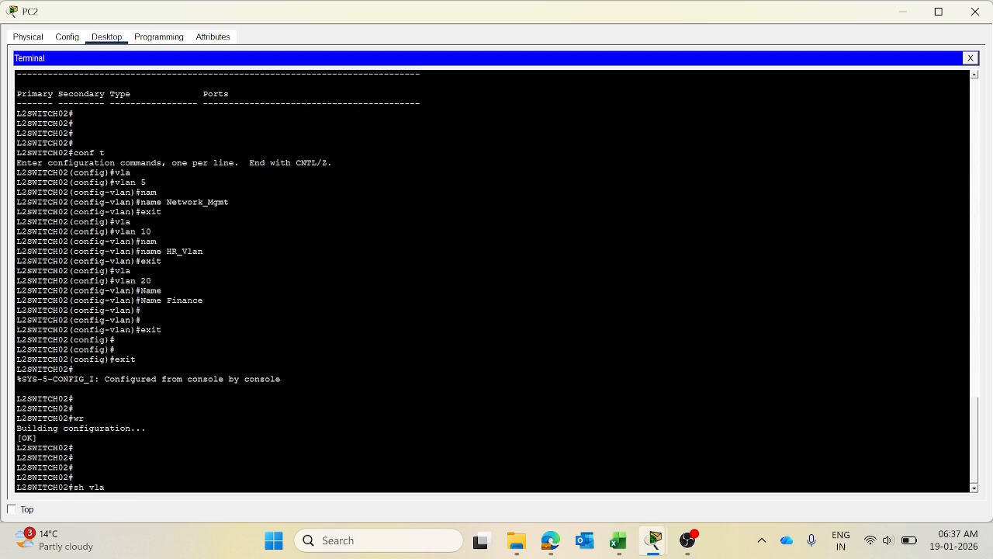
Step: Show the VLAN table of L2SWITCH02 with sh vlan and check the entries for VLANs 5, 10 and 20
type("sh vla")
key("Tab")
key("Return")
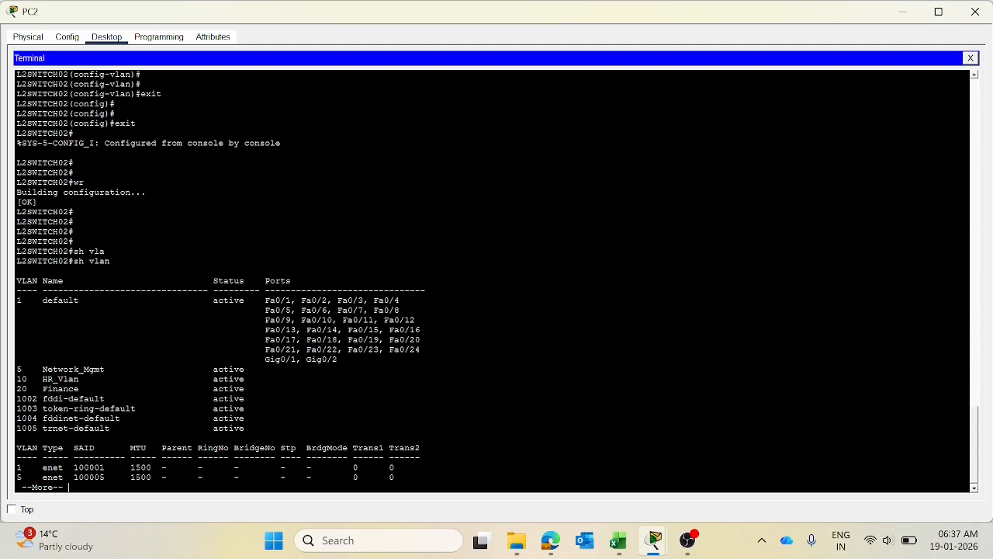
left_click_drag(17, 369, 254, 388)
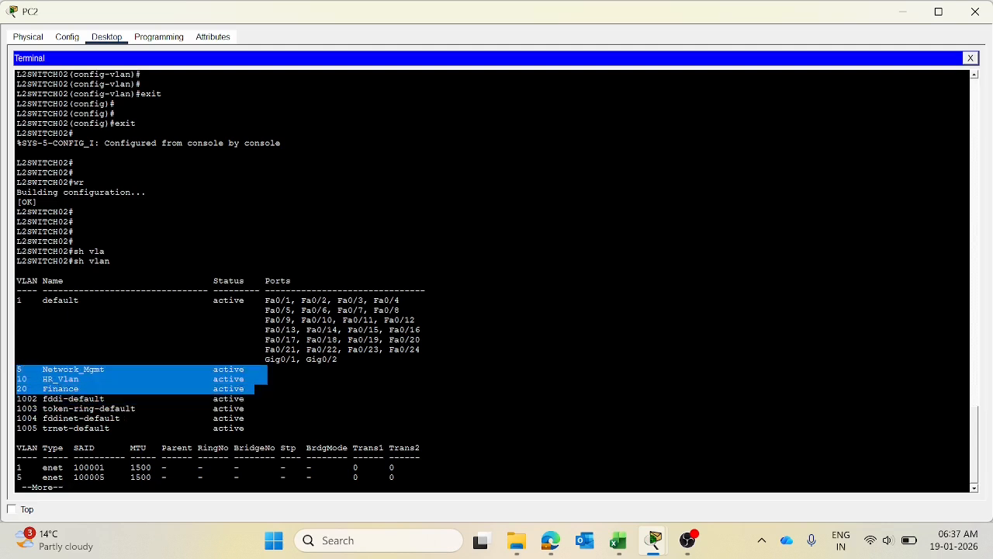
key("space")
key("Return")
key("Return")
key("Return")
Step: Save the L2SWITCH02 configuration once more with wr, and close the terminal and the PC2 window
type("wr")
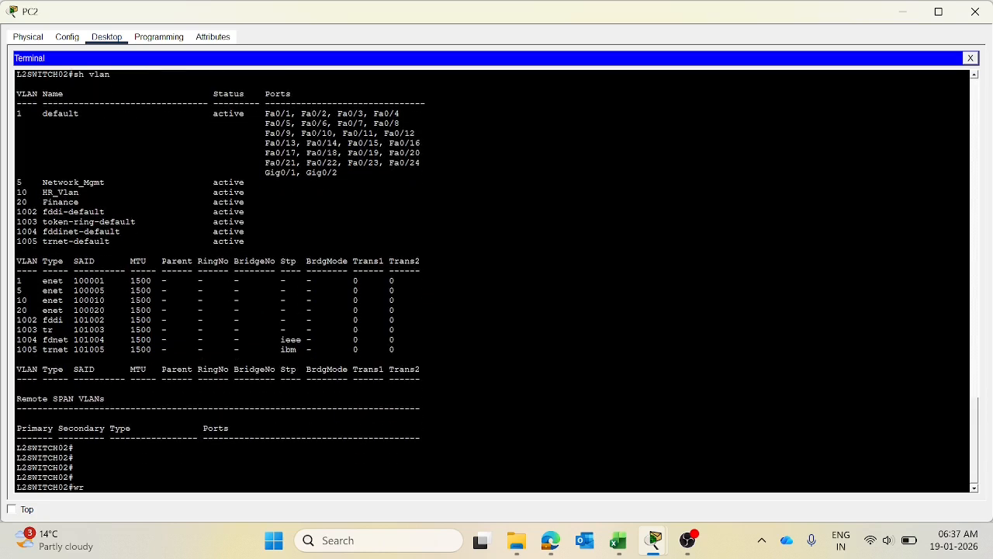
key("Return")
left_click(969, 58)
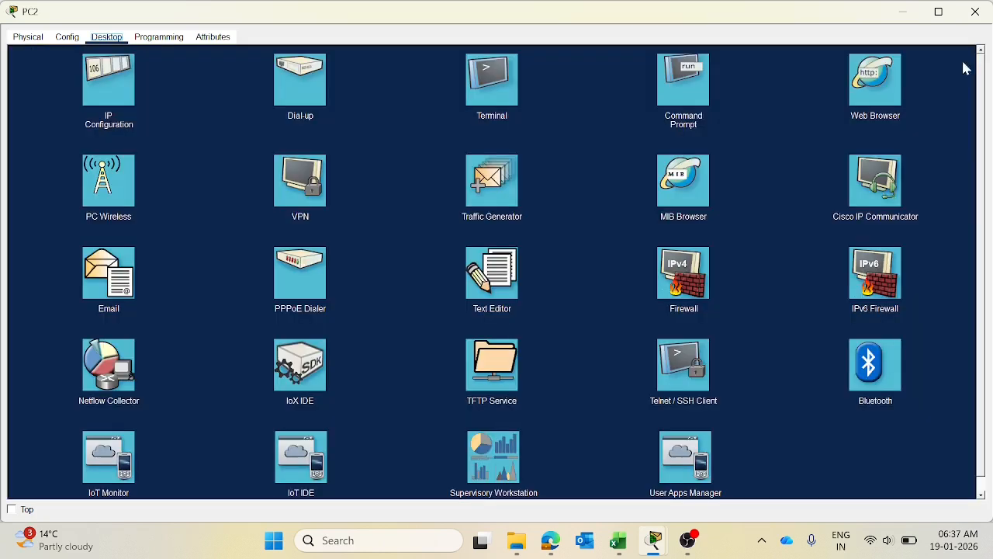
left_click(975, 13)
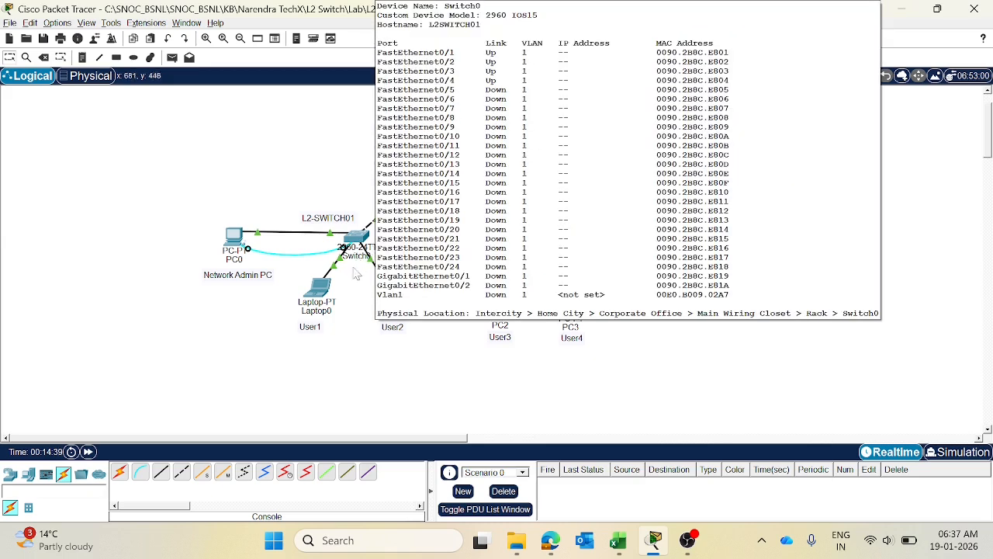
mouse_move(322, 309)
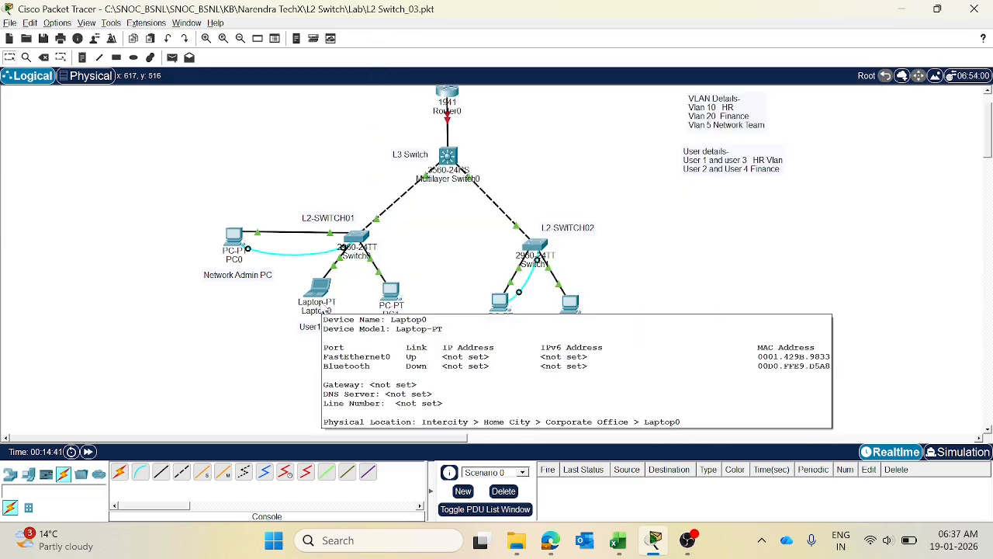